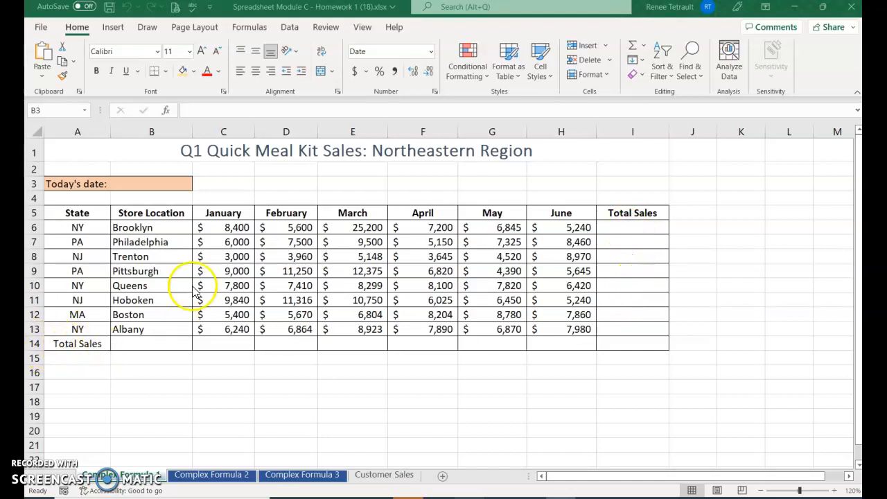
Add sum totals beneath the January through June columns in row 14 for the sales in C6:H13.
{"action": "left_click", "coordinate": [232, 229]}
{"action": "left_click_drag", "start_coordinate": [218, 226], "coordinate": [557, 328]}
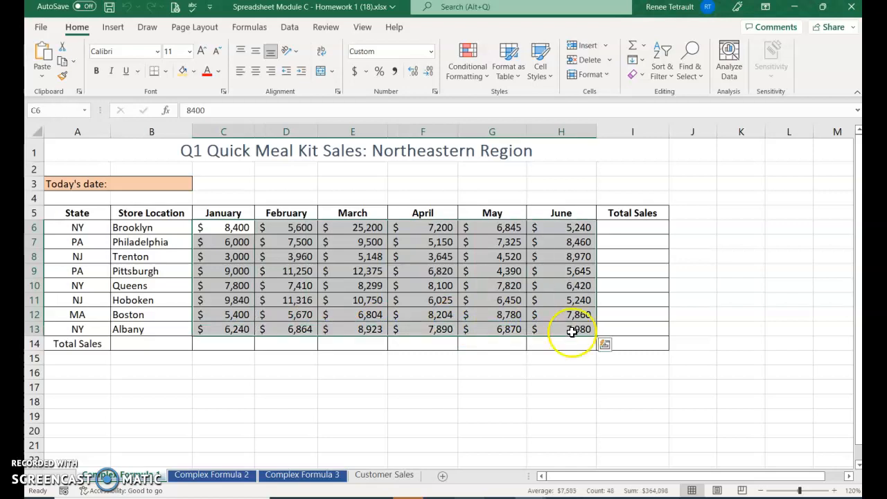
{"action": "left_click", "coordinate": [604, 344]}
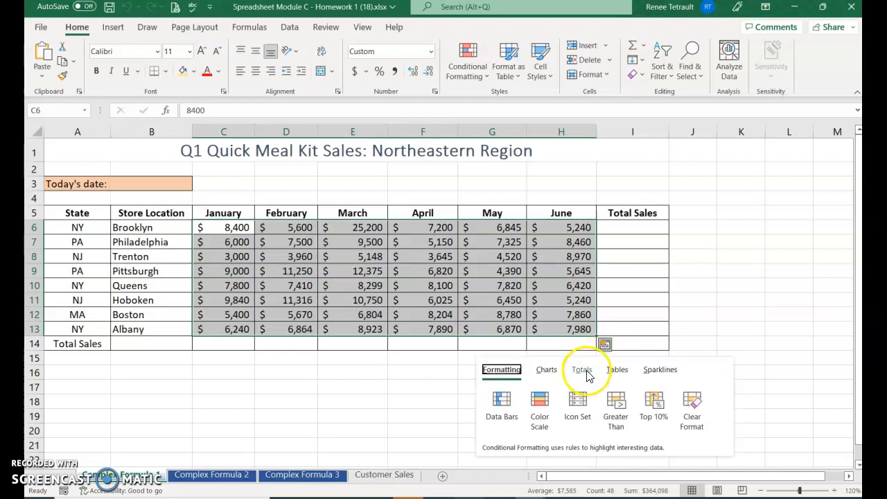
{"action": "left_click", "coordinate": [584, 370]}
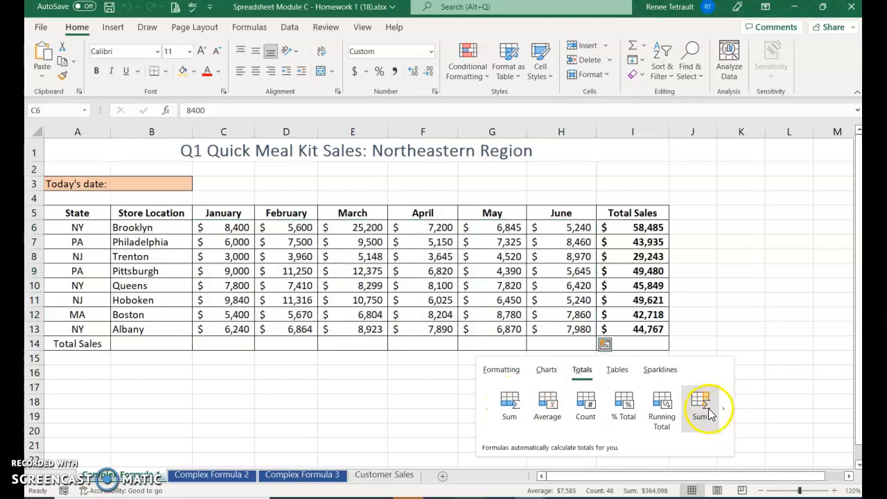
{"action": "left_click", "coordinate": [510, 407]}
Add a sum for each store's January through June sales in the Total Sales column, I6:I13.
{"action": "left_click", "coordinate": [605, 344]}
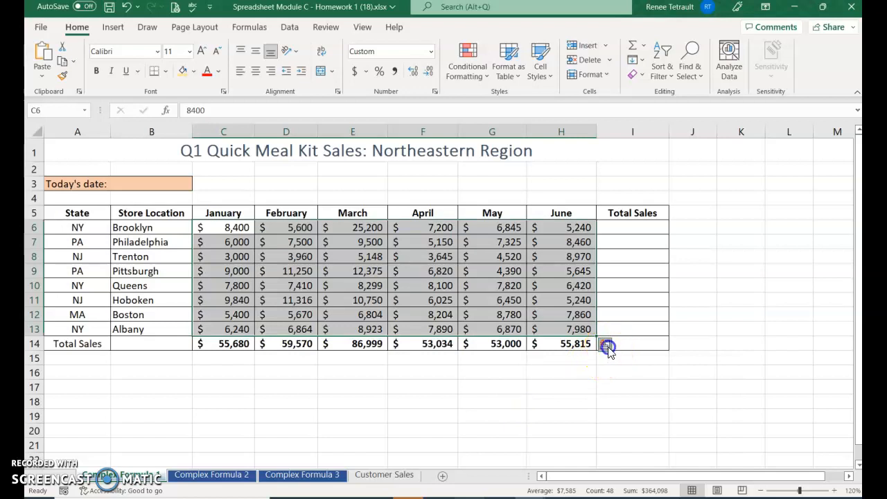
{"action": "left_click", "coordinate": [582, 369]}
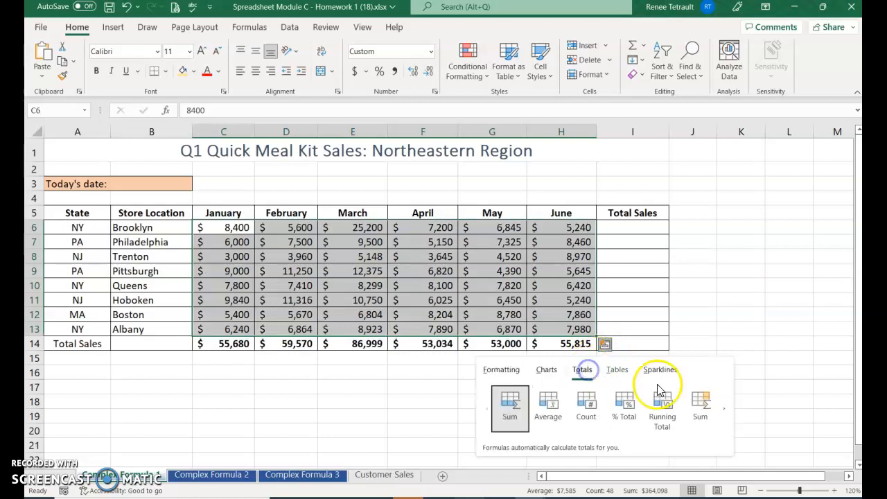
{"action": "left_click", "coordinate": [705, 405]}
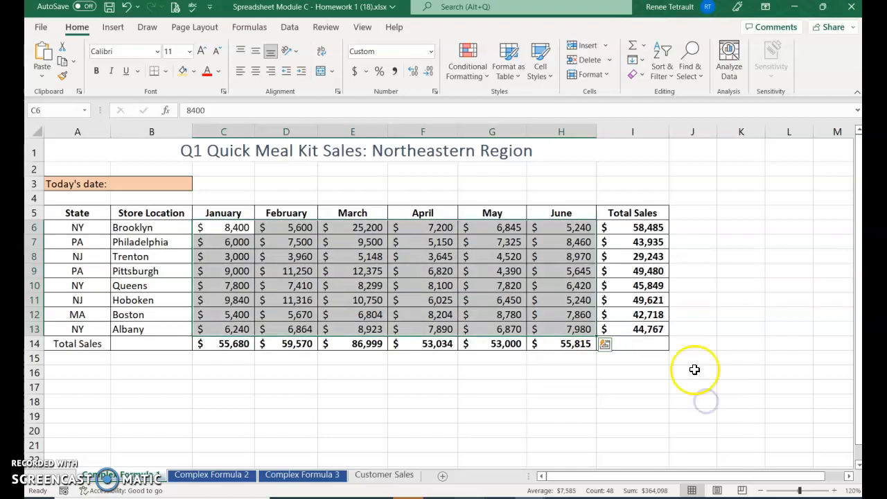
Enter the grand total in I14 with AutoSum as =SUM(I6:I13) and make it bold.
{"action": "left_click", "coordinate": [651, 344]}
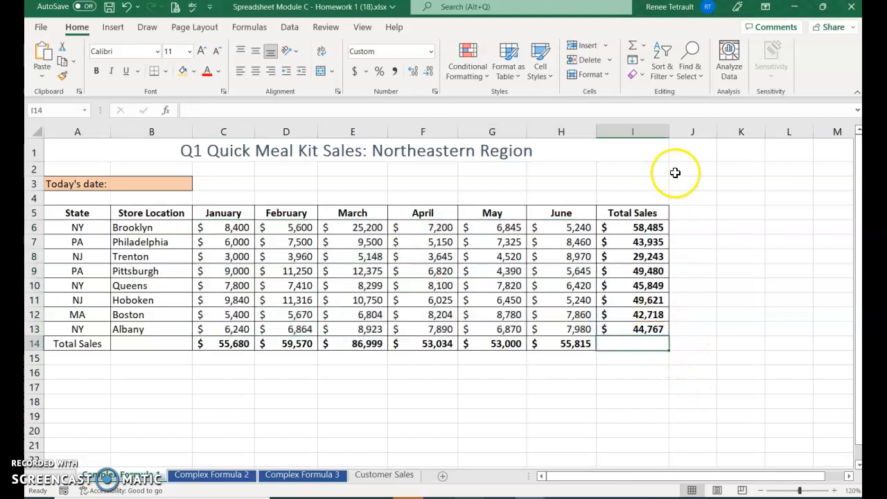
{"action": "left_click", "coordinate": [631, 46]}
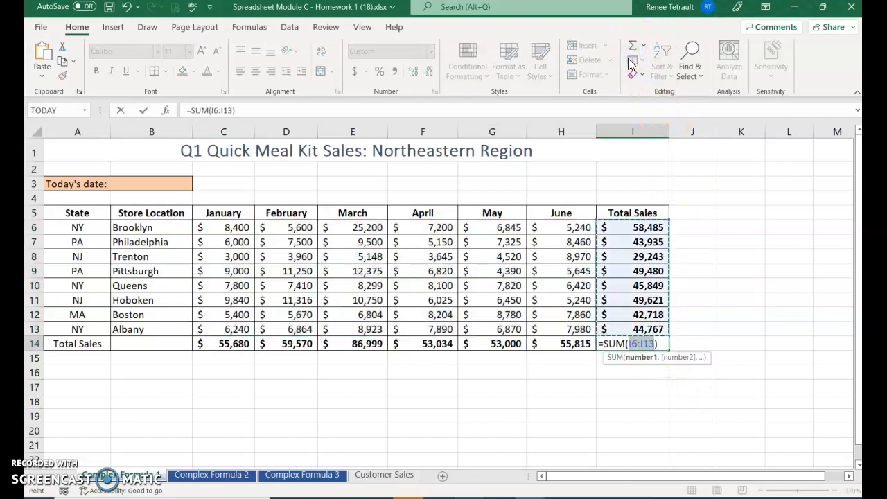
{"action": "left_click", "coordinate": [143, 110]}
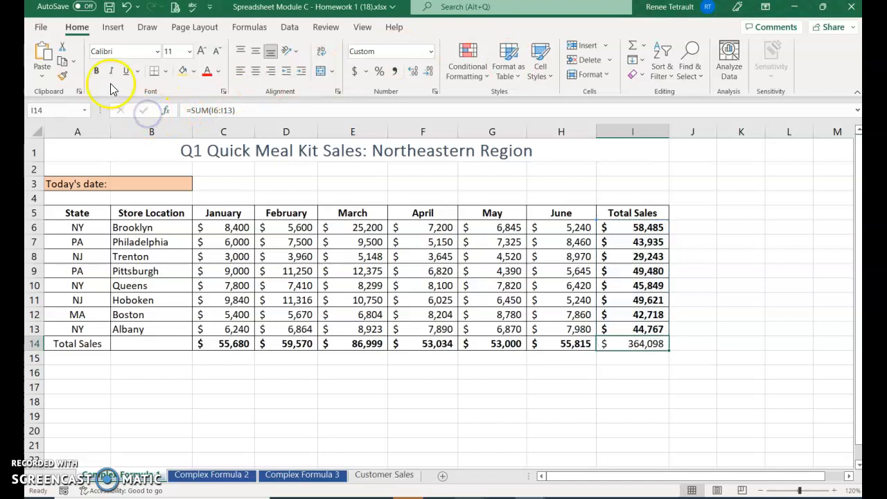
{"action": "left_click", "coordinate": [98, 74]}
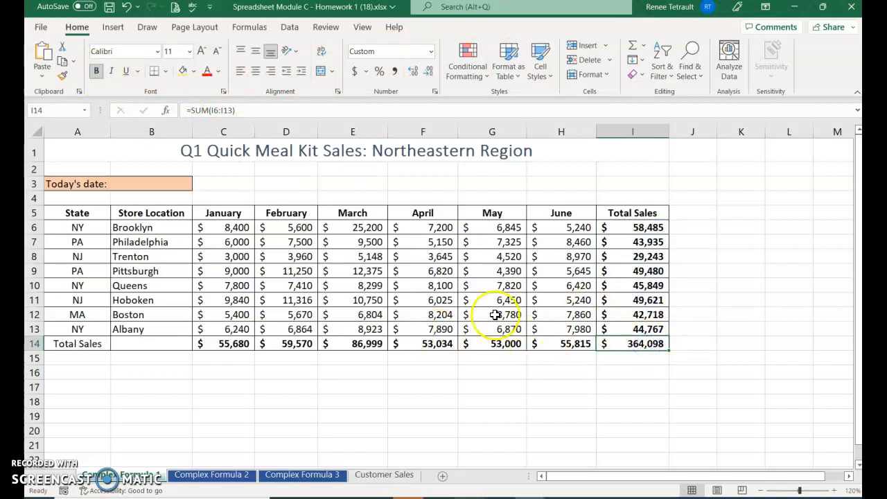
Insert the TODAY function in cell B3, beside the "Today's date:" label.
{"action": "left_click", "coordinate": [155, 184]}
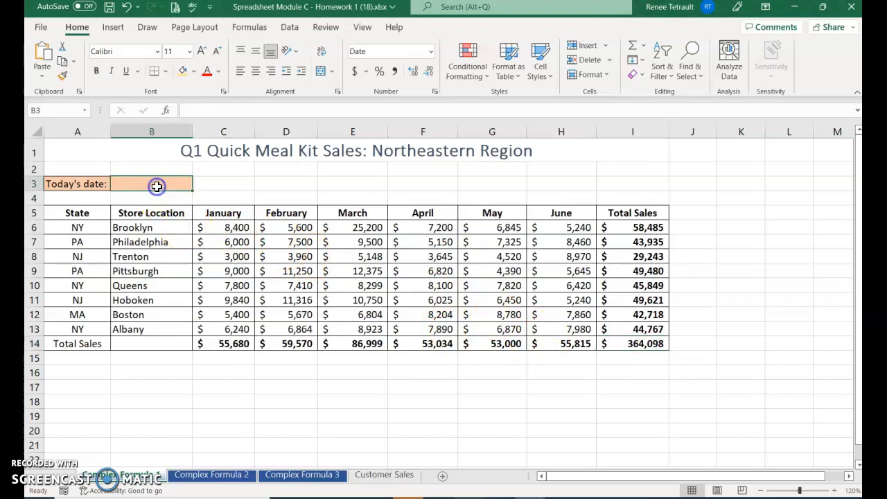
{"action": "left_click", "coordinate": [241, 29]}
{"action": "left_click", "coordinate": [231, 69]}
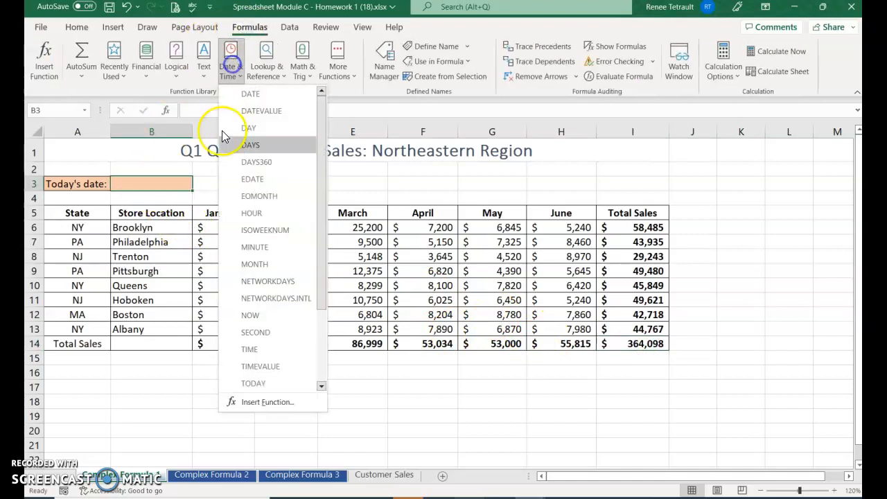
{"action": "left_click", "coordinate": [254, 361]}
{"action": "left_click", "coordinate": [597, 205]}
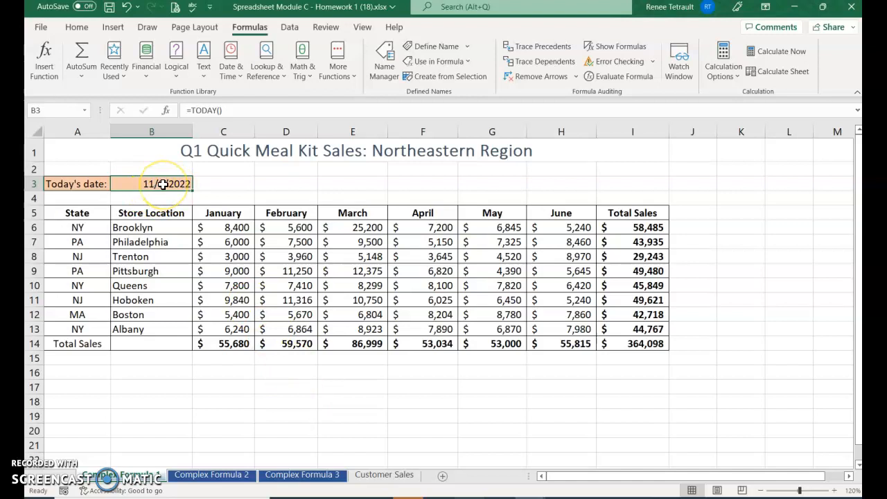
{"action": "left_click_drag", "start_coordinate": [280, 400], "coordinate": [297, 382]}
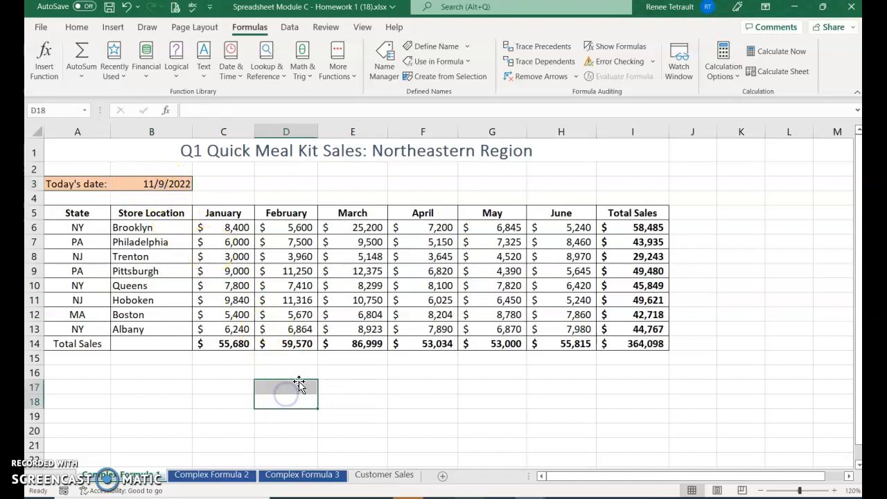
{"action": "left_click", "coordinate": [334, 377]}
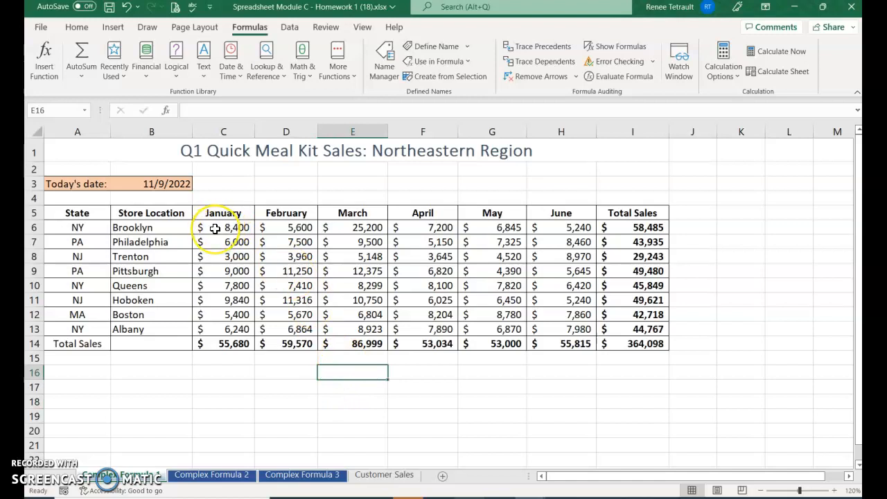
Apply conditional formatting to C6:H13 that marks the top 3 items with Green Fill with Dark Green Text.
{"action": "left_click_drag", "start_coordinate": [214, 227], "coordinate": [573, 331]}
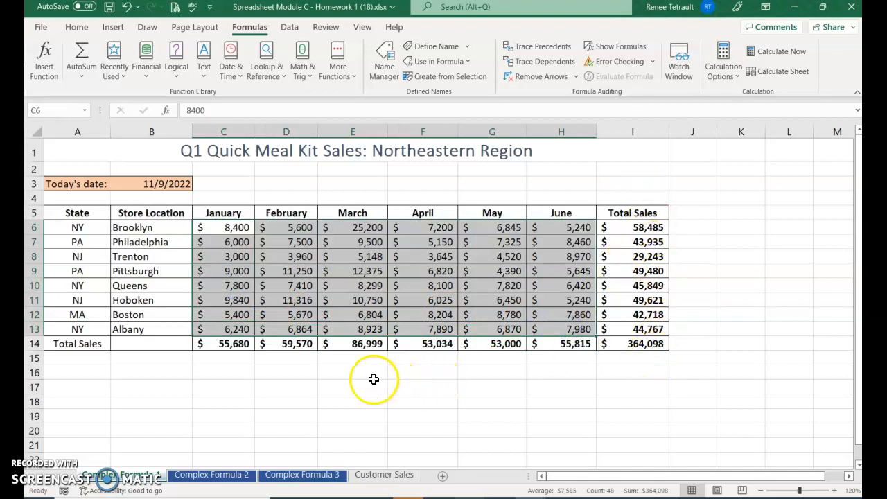
{"action": "left_click", "coordinate": [73, 27]}
{"action": "left_click", "coordinate": [471, 64]}
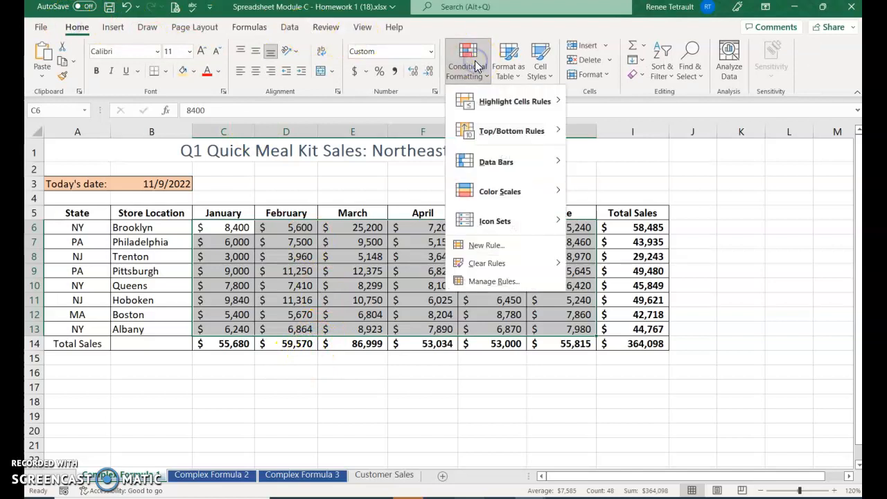
{"action": "left_click", "coordinate": [505, 133]}
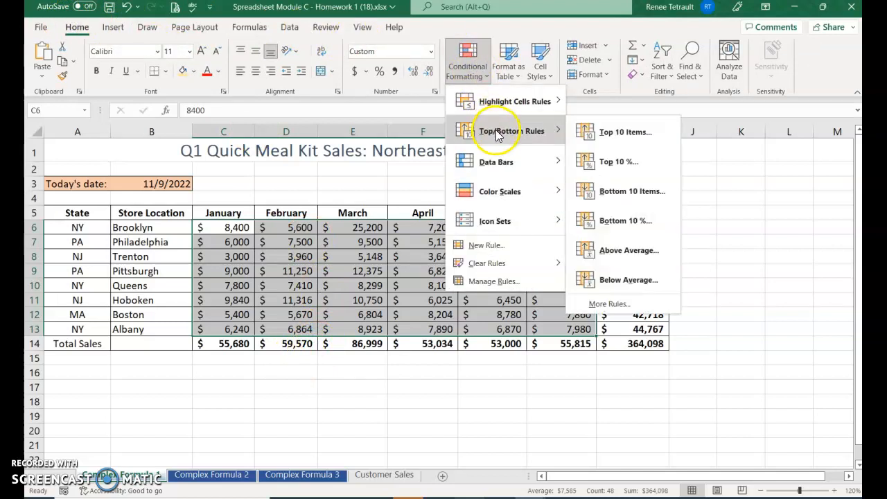
{"action": "left_click", "coordinate": [622, 134]}
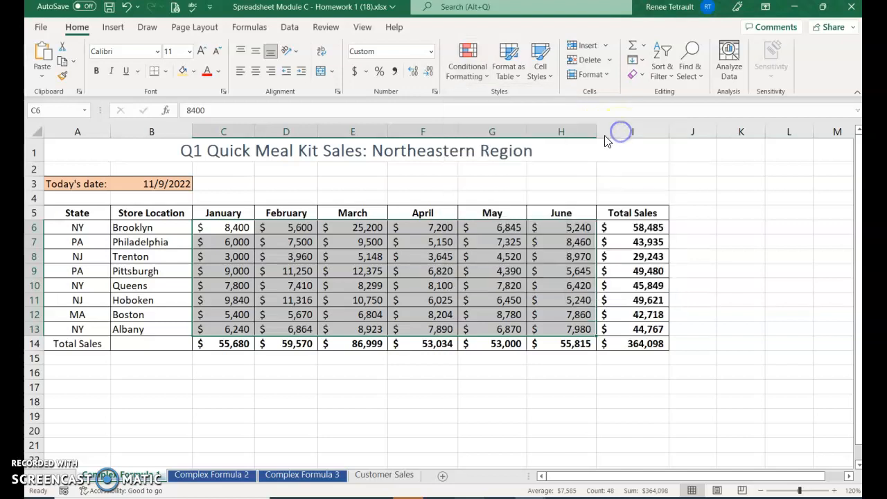
{"action": "type", "text": "3"}
{"action": "left_click", "coordinate": [662, 185]}
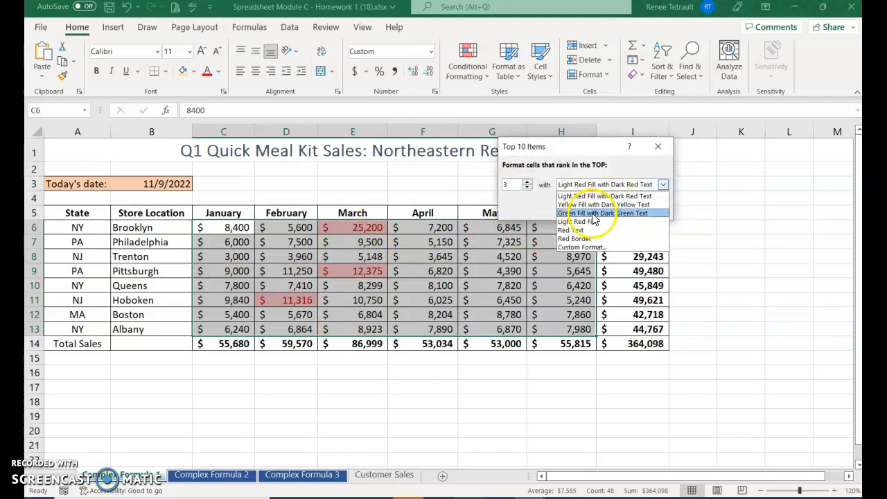
{"action": "left_click", "coordinate": [592, 214]}
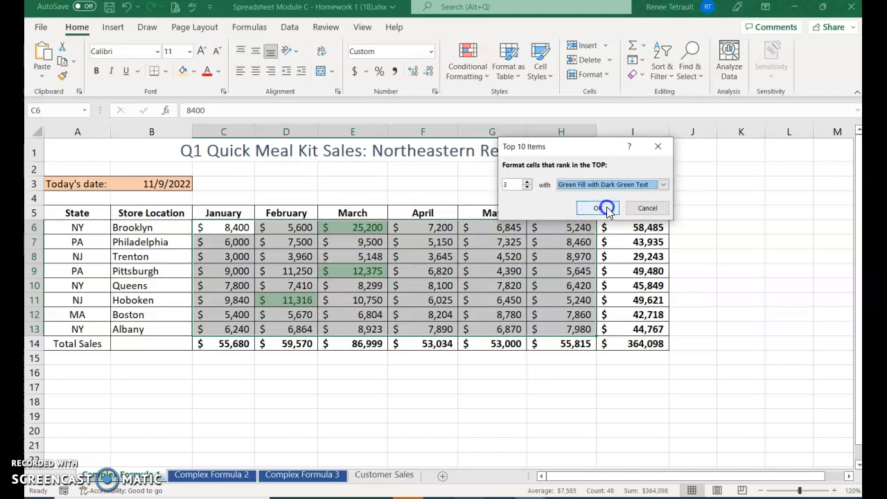
{"action": "left_click", "coordinate": [602, 208]}
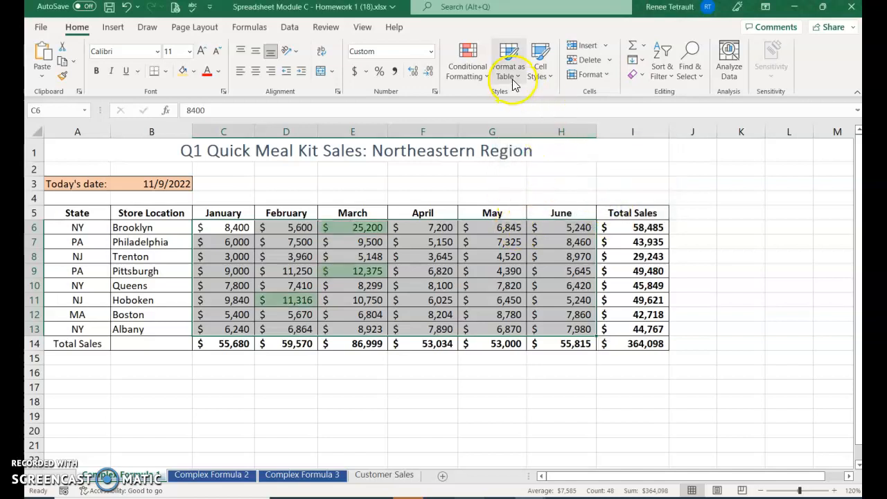
Add a rule to the same sales figures marking the bottom 3 items with Light Red Fill with Dark Red Text.
{"action": "left_click", "coordinate": [475, 75]}
{"action": "mouse_move", "coordinate": [493, 131]}
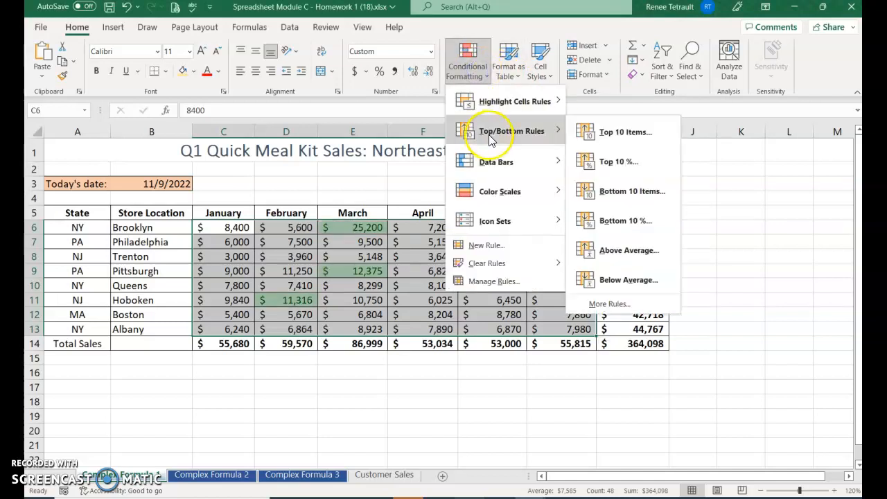
{"action": "left_click", "coordinate": [611, 197]}
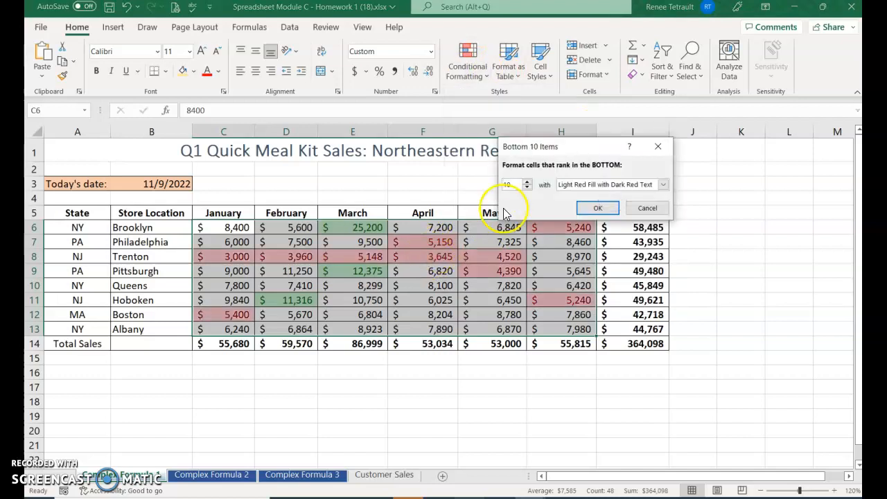
{"action": "type", "text": "3"}
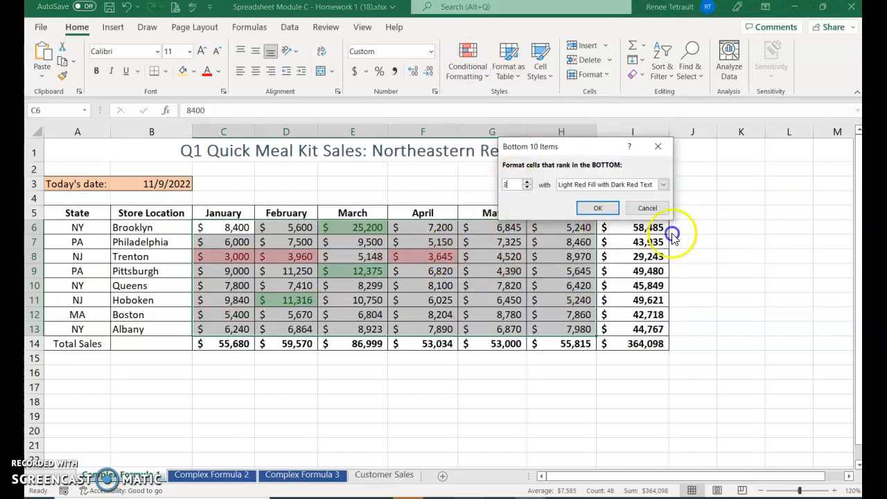
{"action": "left_click", "coordinate": [599, 208]}
{"action": "left_click", "coordinate": [559, 270]}
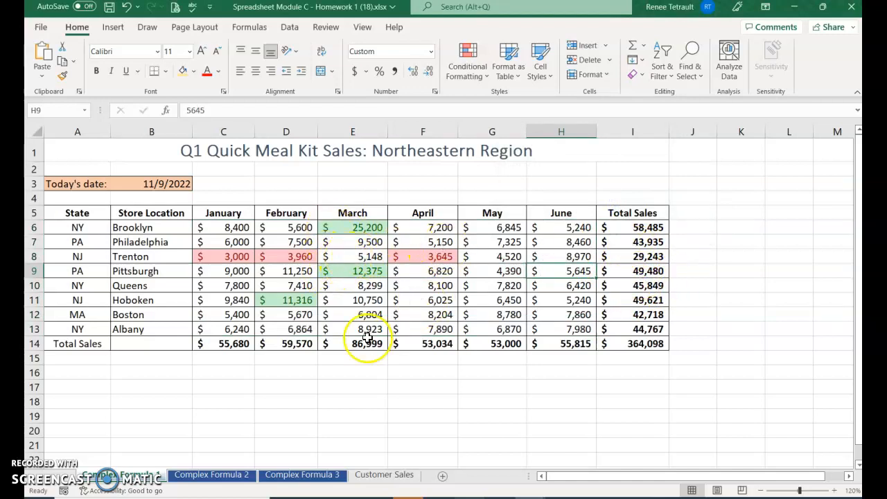
On the Complex Formula 2 sheet, enter =TODAY() in cell B3.
{"action": "left_click", "coordinate": [229, 483]}
{"action": "left_click", "coordinate": [168, 184]}
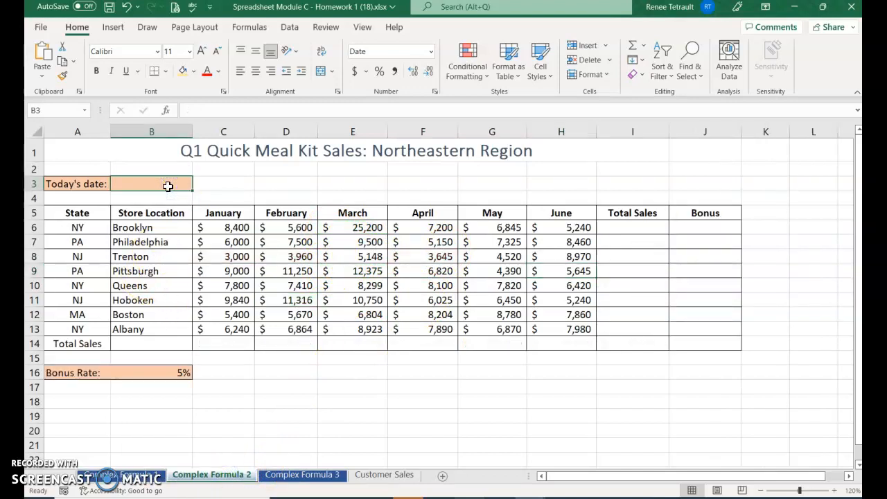
{"action": "type", "text": "="}
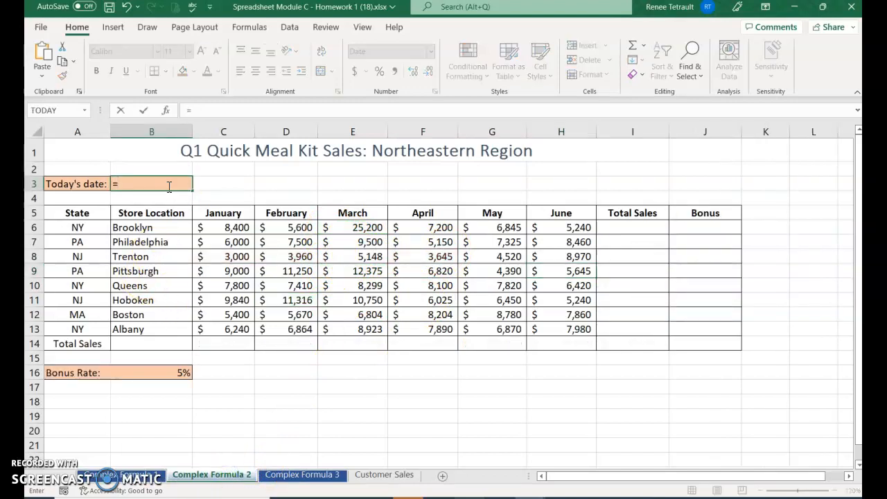
{"action": "type", "text": "today("}
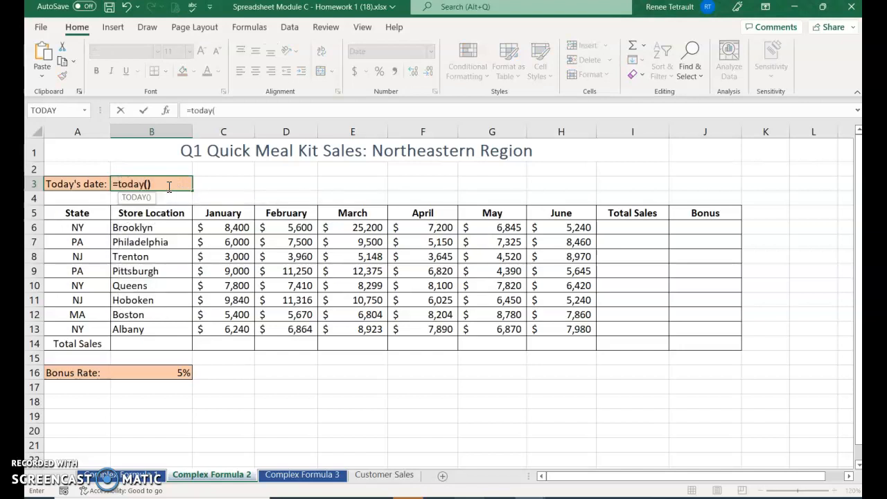
{"action": "type", "text": ")"}
{"action": "key", "text": "Return"}
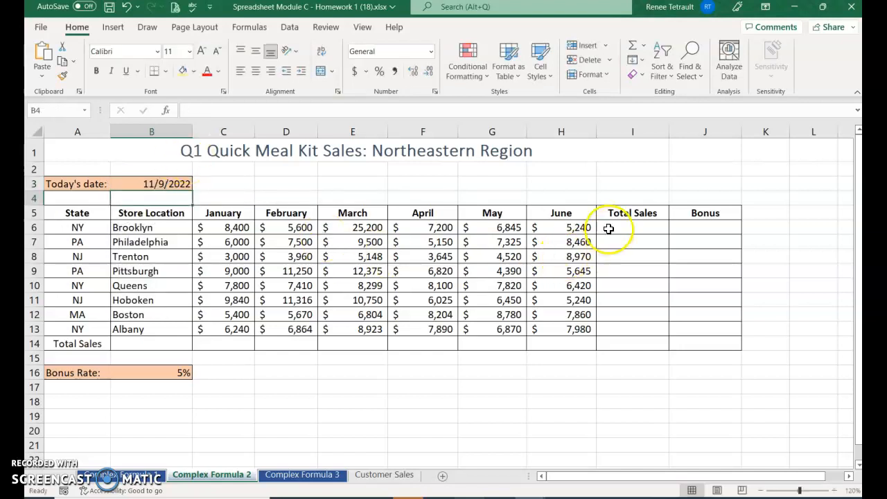
Sum the sales in C6:H13 by store into the Total Sales column and by month into row 14.
{"action": "left_click_drag", "start_coordinate": [204, 228], "coordinate": [574, 327]}
{"action": "left_click", "coordinate": [604, 344]}
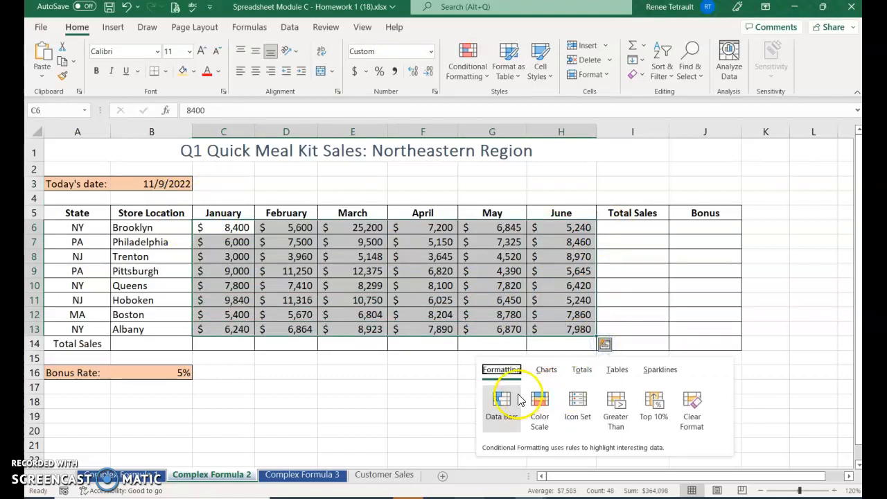
{"action": "left_click", "coordinate": [580, 370]}
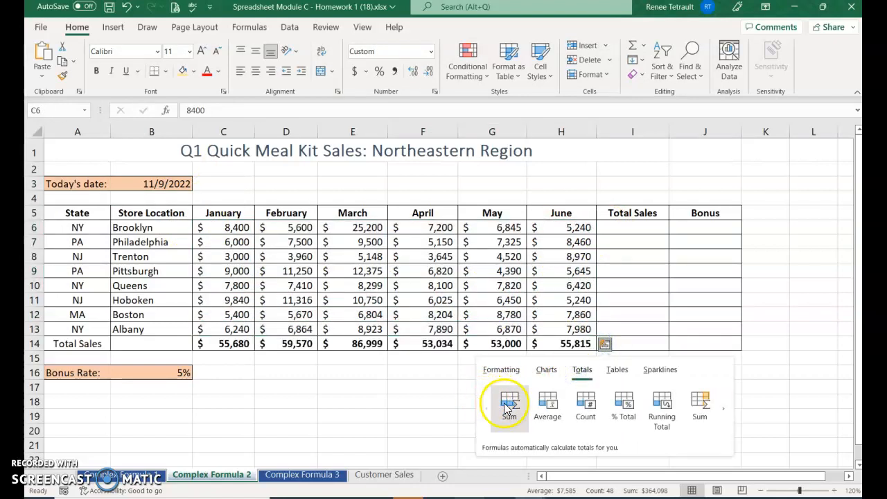
{"action": "key", "text": "Escape"}
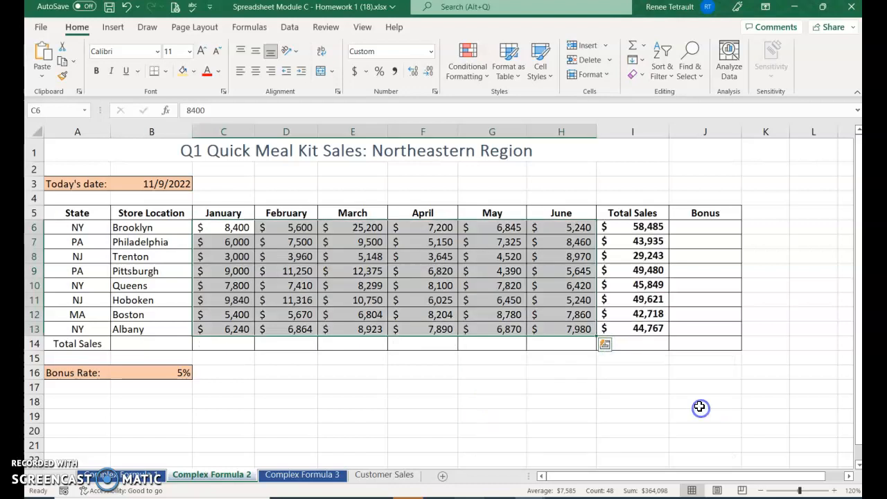
{"action": "left_click", "coordinate": [604, 343]}
{"action": "left_click", "coordinate": [580, 369]}
{"action": "left_click", "coordinate": [503, 402]}
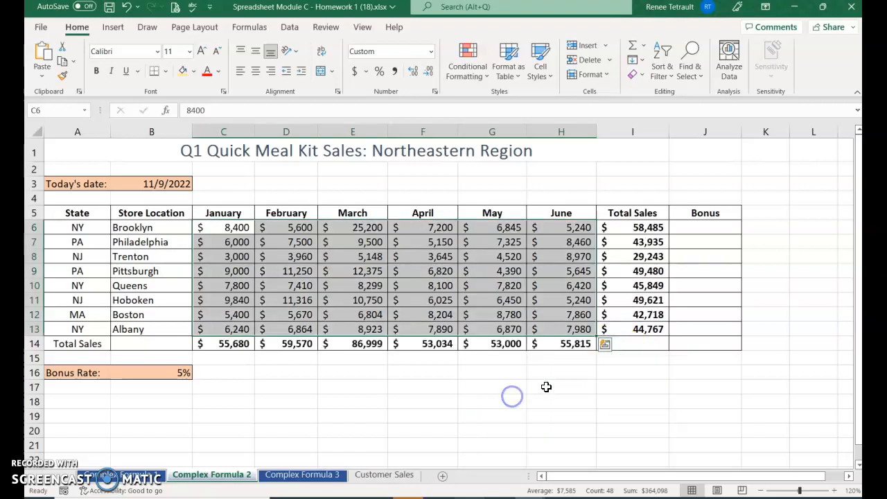
Sum the Total Sales column into cell I14 and bold the grand total.
{"action": "left_click", "coordinate": [644, 343]}
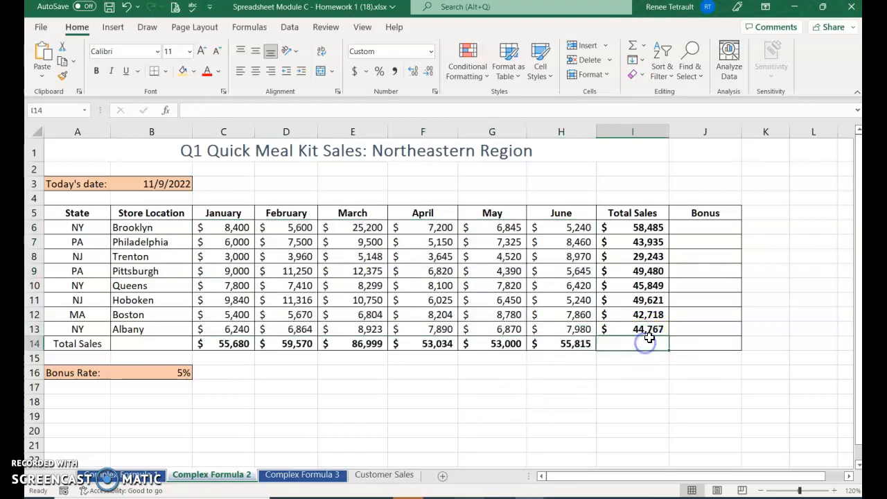
{"action": "left_click", "coordinate": [633, 45]}
{"action": "left_click", "coordinate": [143, 110]}
{"action": "left_click", "coordinate": [97, 73]}
Enter the formula =I6*B16 in cell J6 to calculate Brooklyn's bonus from its total sales and the bonus rate.
{"action": "left_click", "coordinate": [718, 225]}
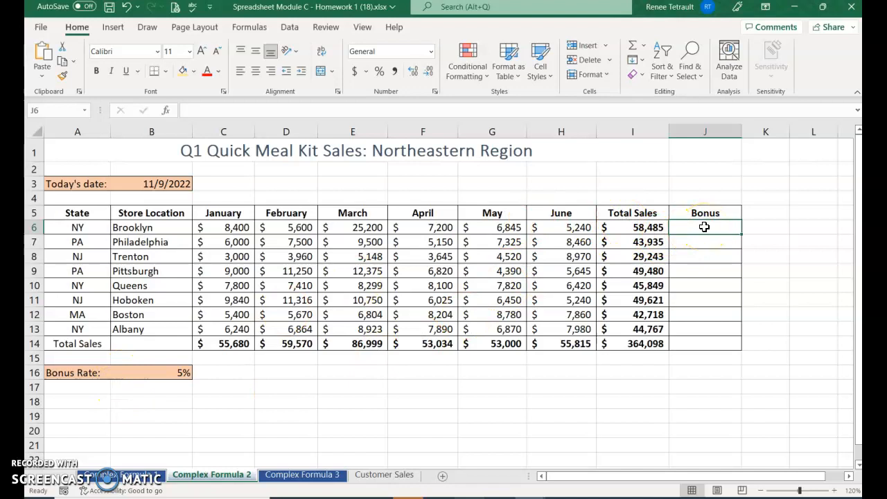
{"action": "type", "text": "="}
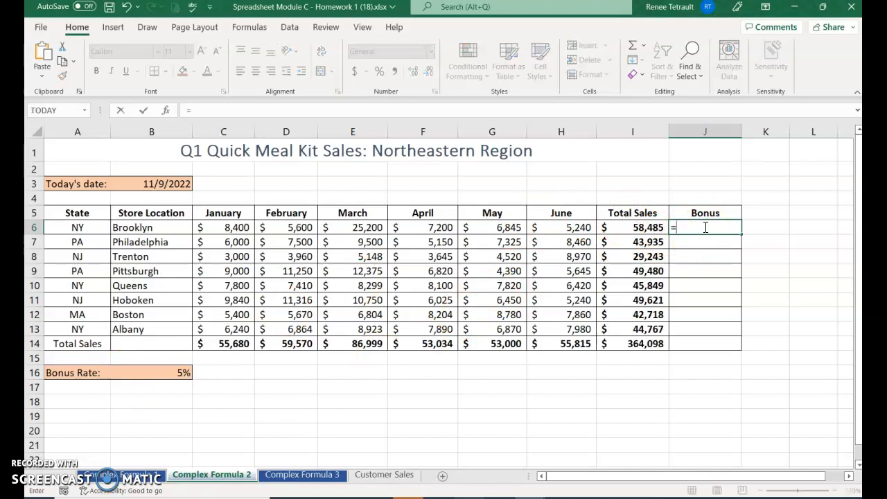
{"action": "key", "text": "Left"}
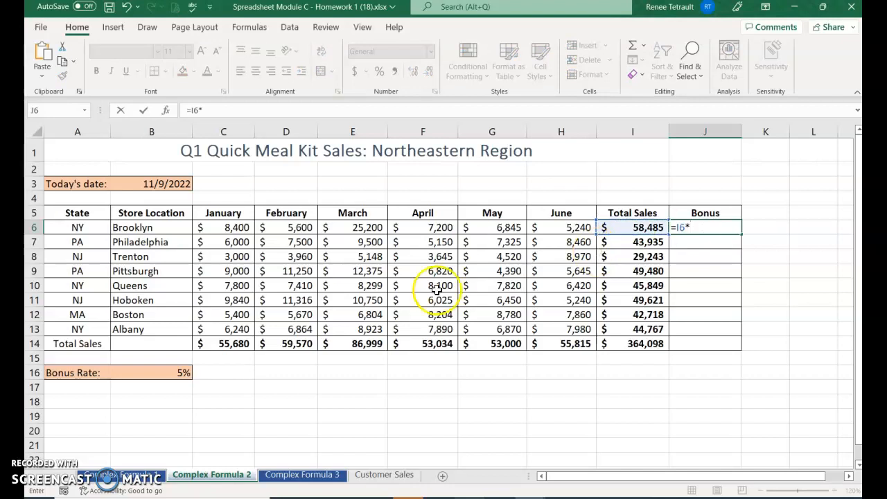
{"action": "left_click", "coordinate": [153, 373]}
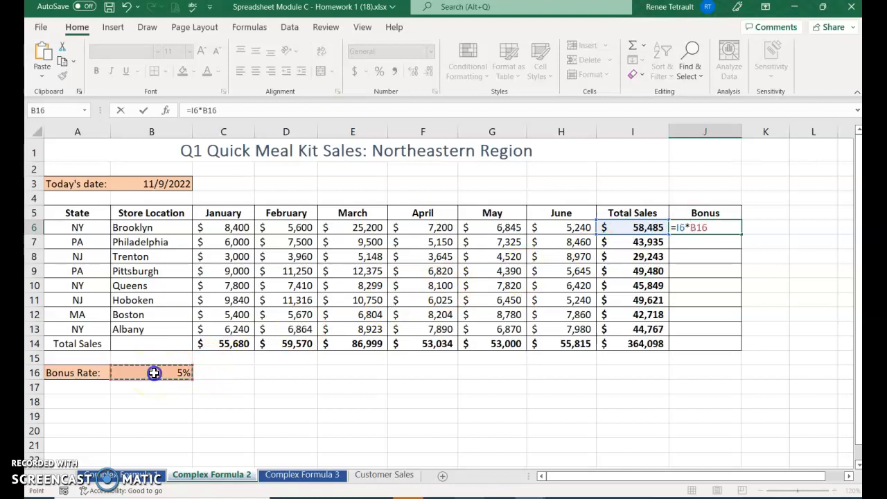
{"action": "left_click", "coordinate": [143, 110]}
Try to fill the relative bonus formula from J6 down to J14, check the copied references, and undo the fill.
{"action": "left_click_drag", "start_coordinate": [743, 234], "coordinate": [745, 351]}
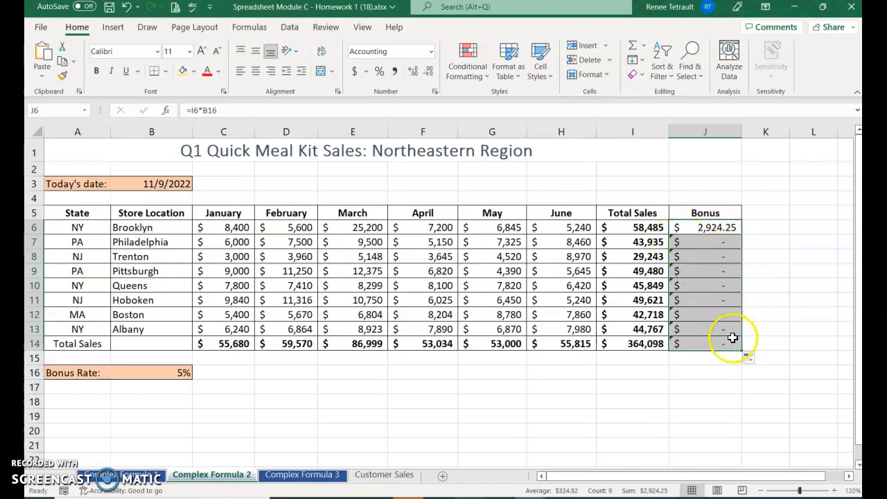
{"action": "left_click", "coordinate": [717, 225]}
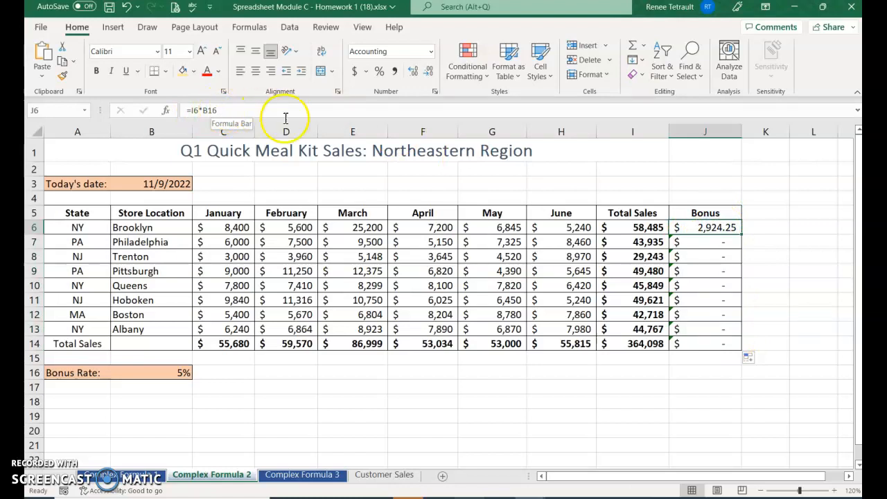
{"action": "left_click", "coordinate": [722, 242]}
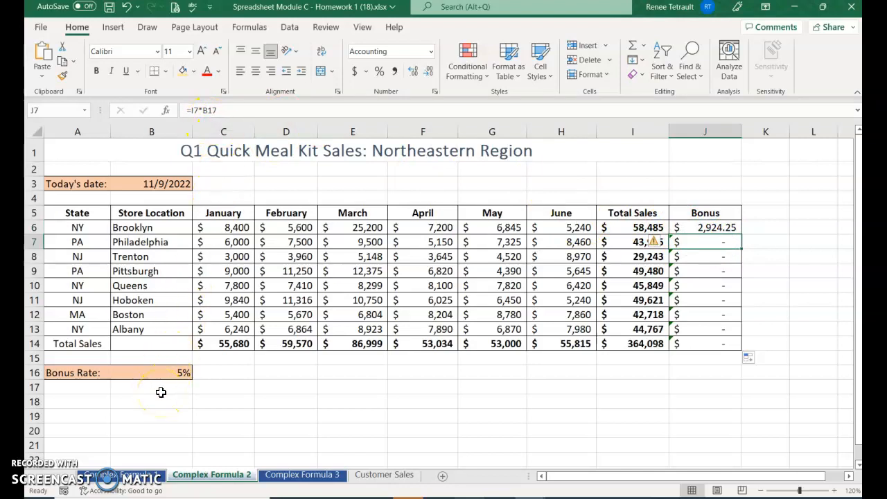
{"action": "key", "text": "Down"}
{"action": "key", "text": "Down"}
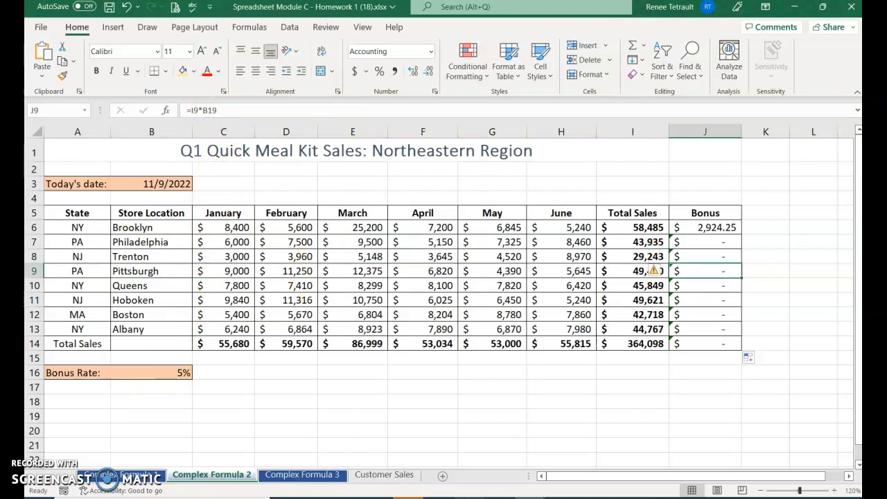
{"action": "left_click", "coordinate": [126, 7]}
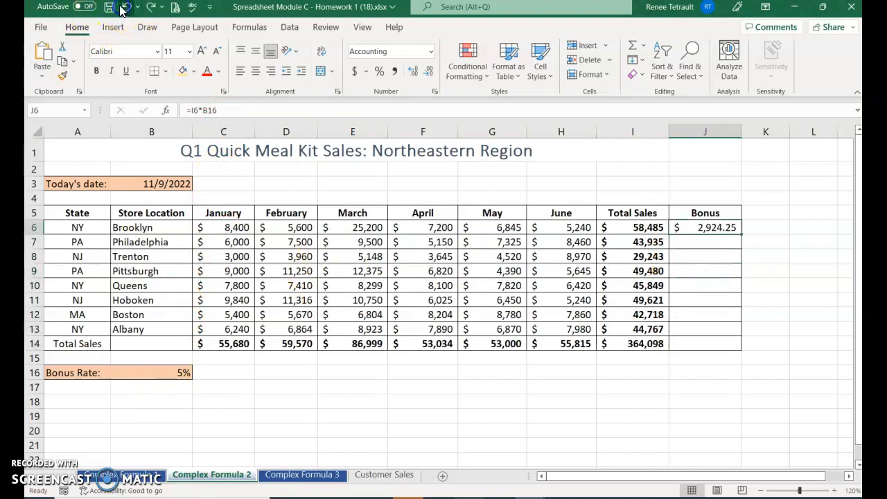
Make the bonus rate reference in J6 absolute as =I6*$B$16 and fill the formula down through J14.
{"action": "left_click", "coordinate": [226, 110]}
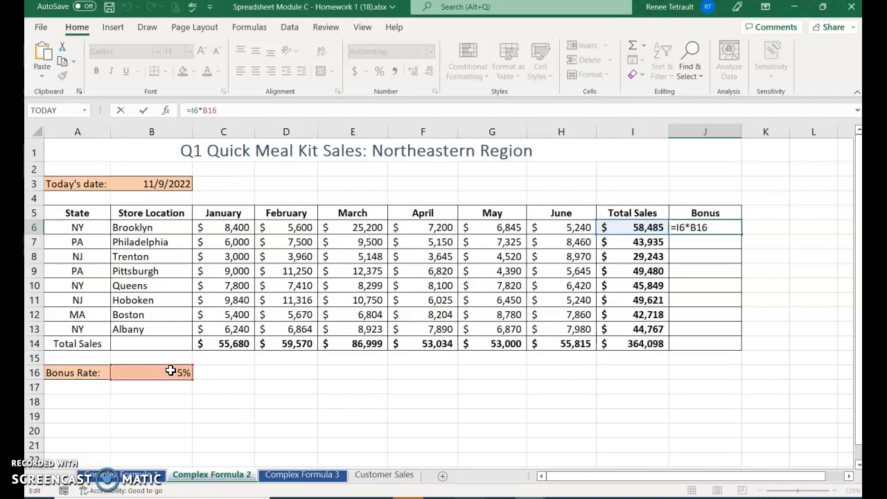
{"action": "key", "text": "F4"}
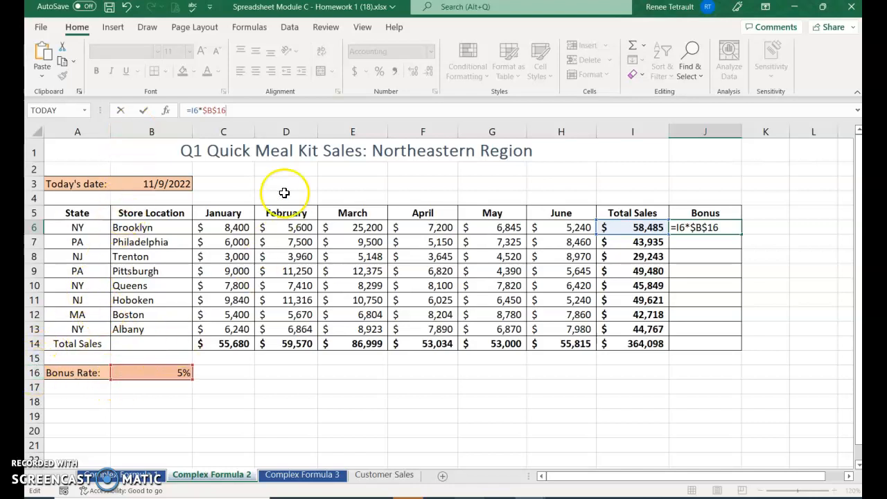
{"action": "left_click", "coordinate": [144, 115]}
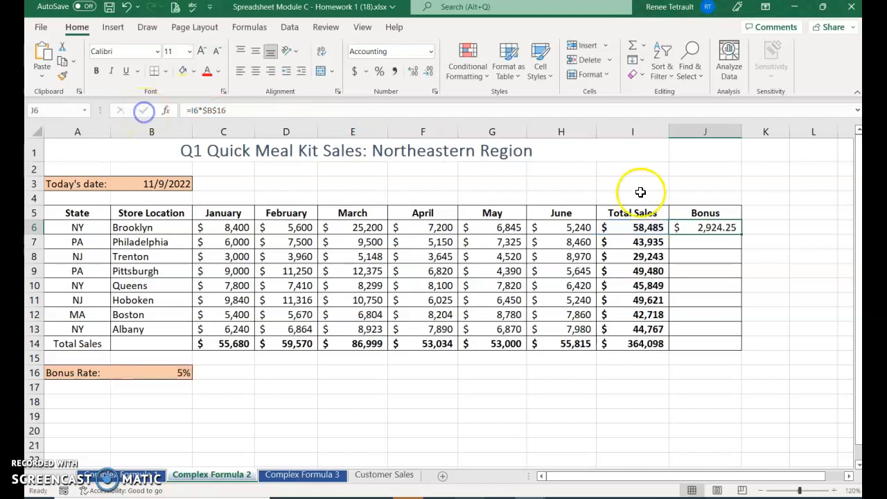
{"action": "double_click", "coordinate": [740, 234]}
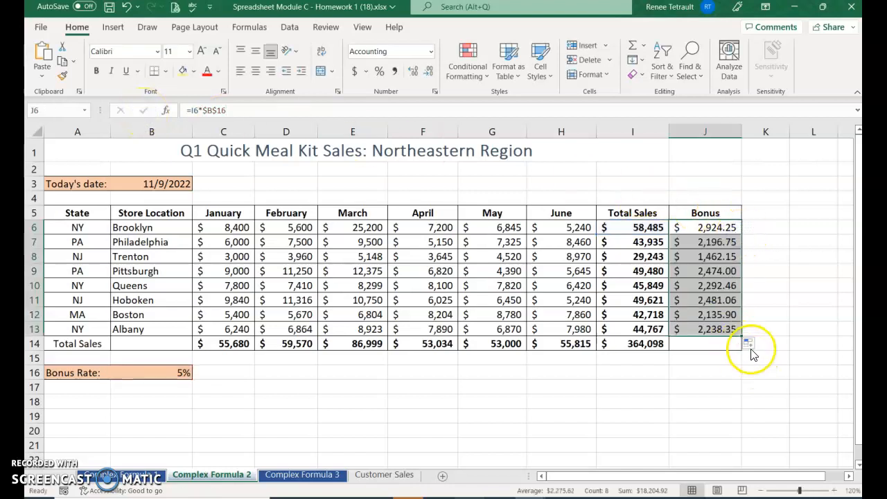
{"action": "left_click_drag", "start_coordinate": [740, 335], "coordinate": [740, 352]}
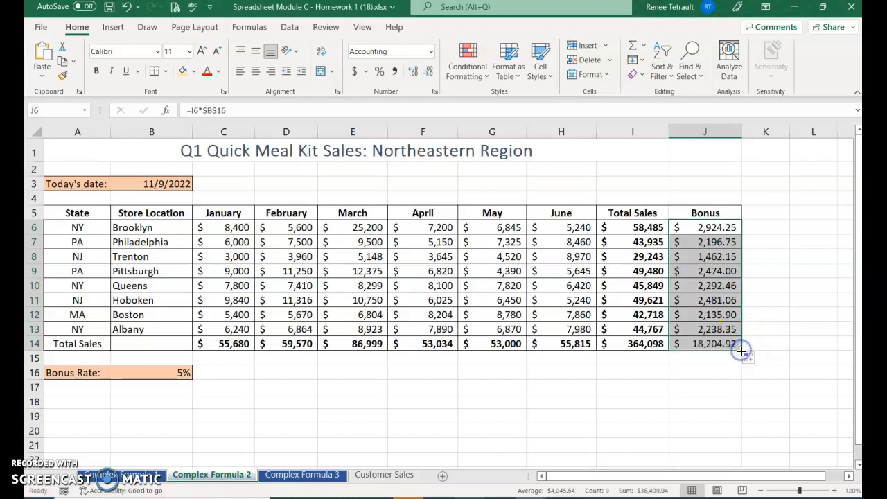
Examine the copied bonus formulas in column J cell by cell and with Show Formulas, and return to the value display.
{"action": "left_click", "coordinate": [730, 349]}
{"action": "left_click", "coordinate": [701, 225]}
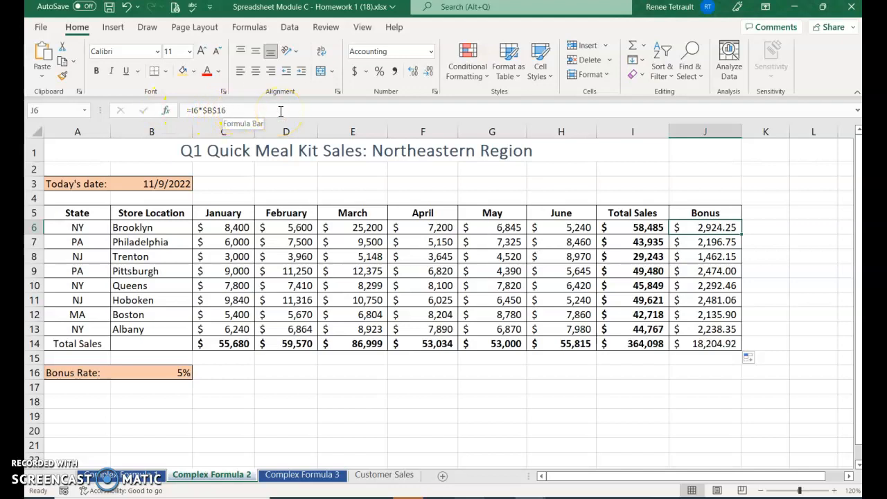
{"action": "key", "text": "Down"}
{"action": "key", "text": "Down"}
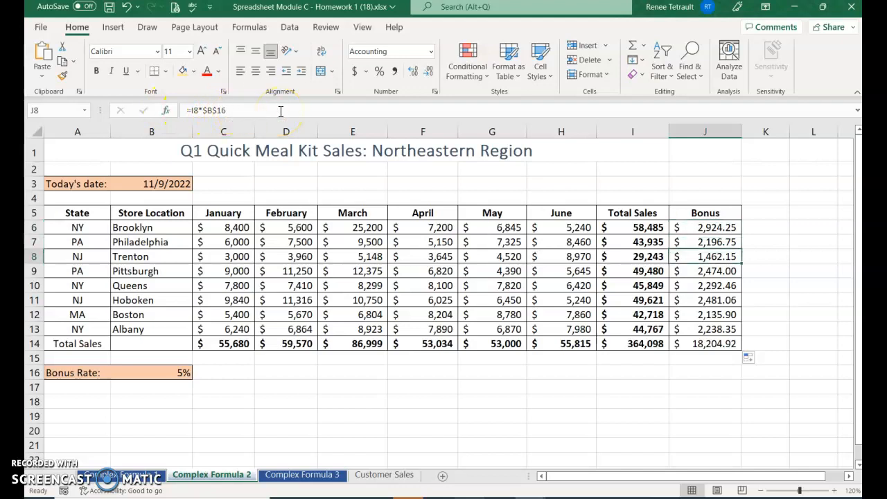
{"action": "key", "text": "Down"}
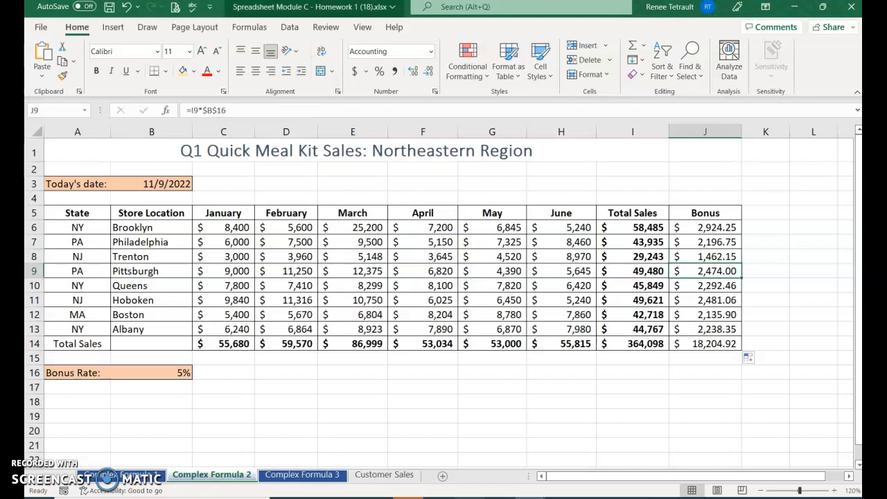
{"action": "left_click", "coordinate": [239, 26]}
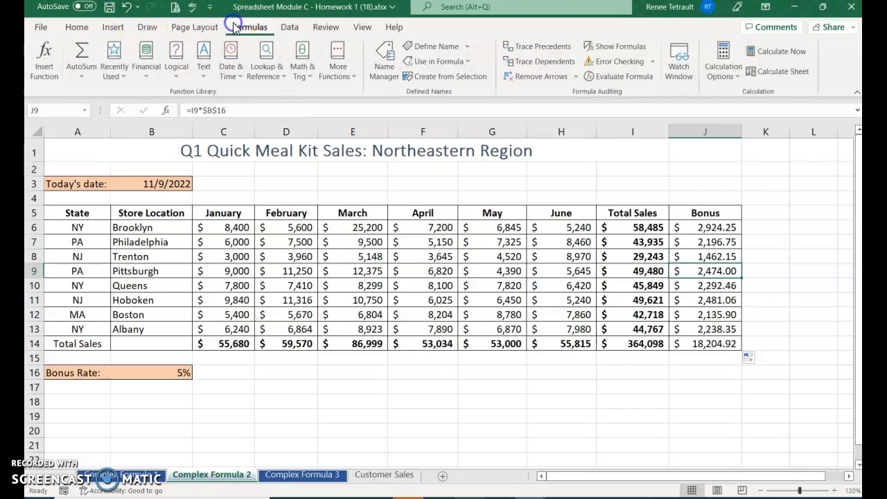
{"action": "left_click", "coordinate": [620, 47]}
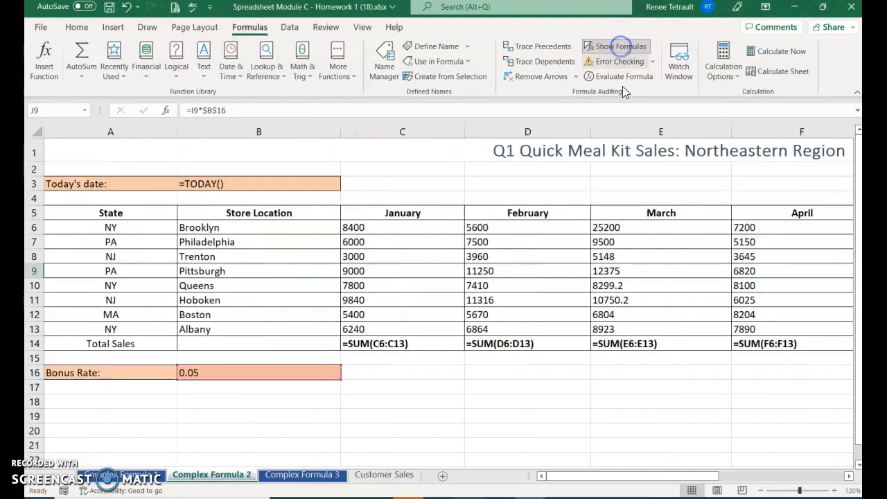
{"action": "left_click_drag", "start_coordinate": [658, 481], "coordinate": [792, 478]}
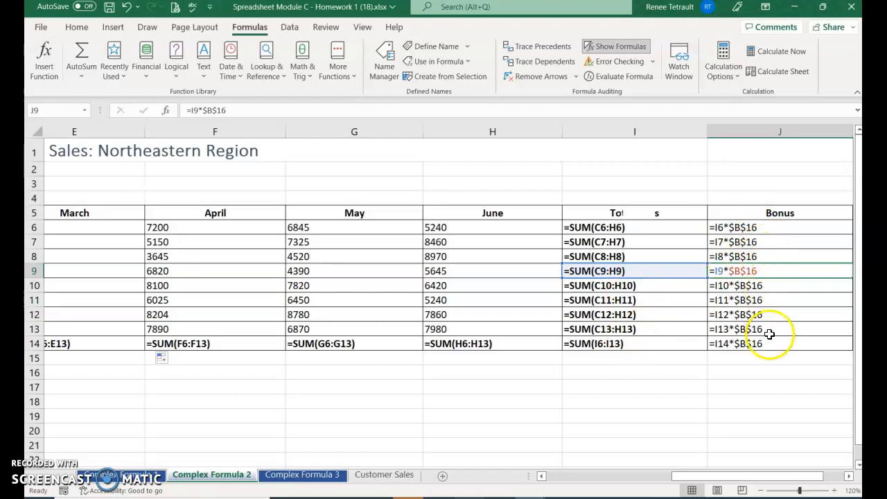
{"action": "left_click", "coordinate": [607, 49]}
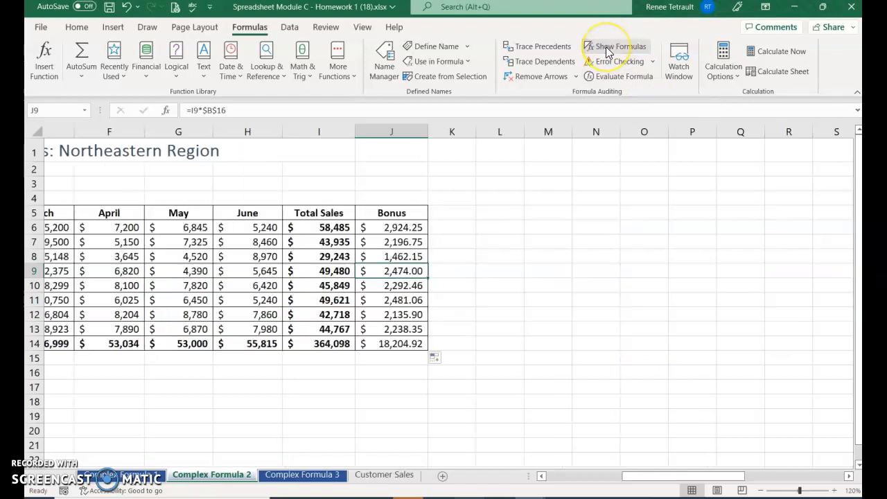
{"action": "left_click_drag", "start_coordinate": [631, 478], "coordinate": [561, 478]}
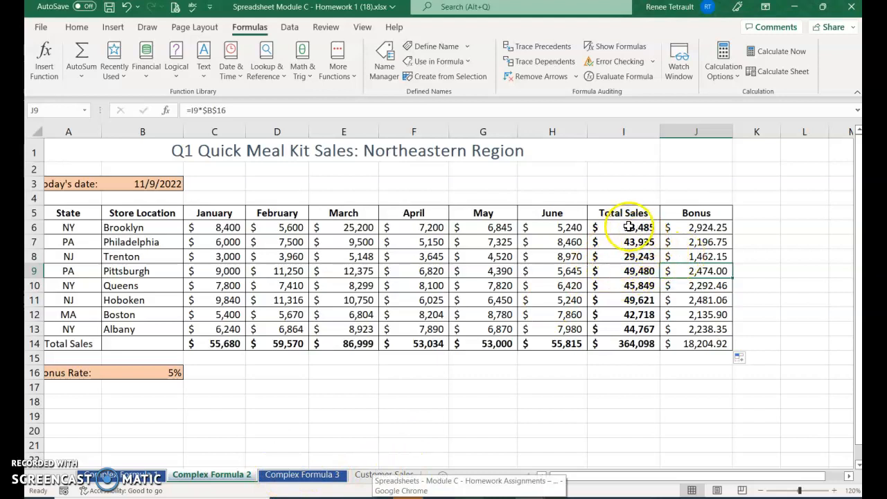
Apply light blue Gradient Fill data bars to the store bonuses in J6:J13.
{"action": "left_click_drag", "start_coordinate": [690, 226], "coordinate": [695, 330]}
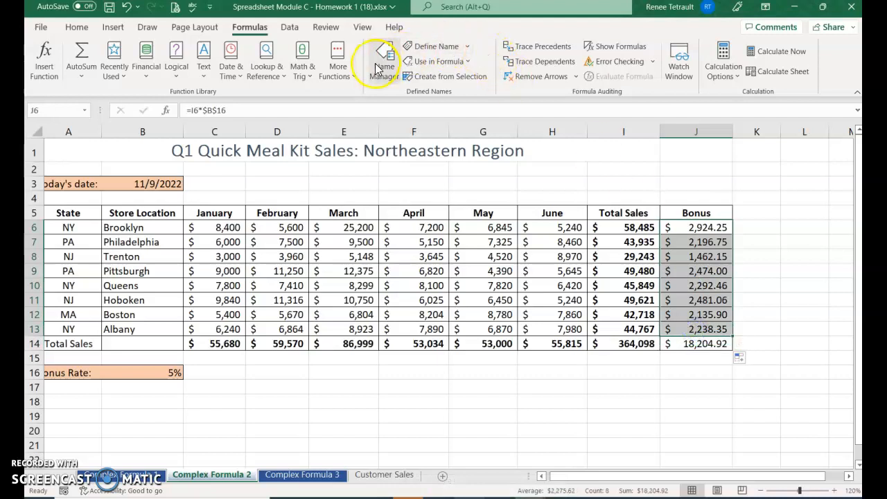
{"action": "left_click", "coordinate": [76, 27]}
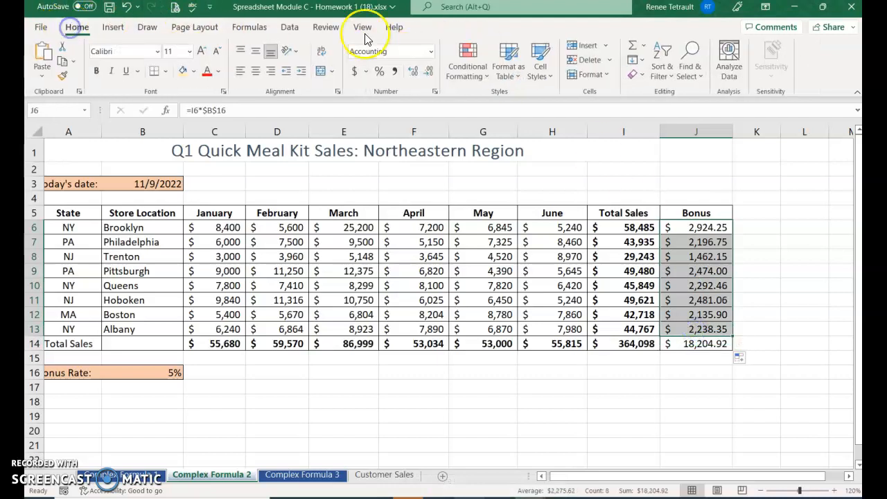
{"action": "left_click", "coordinate": [480, 72]}
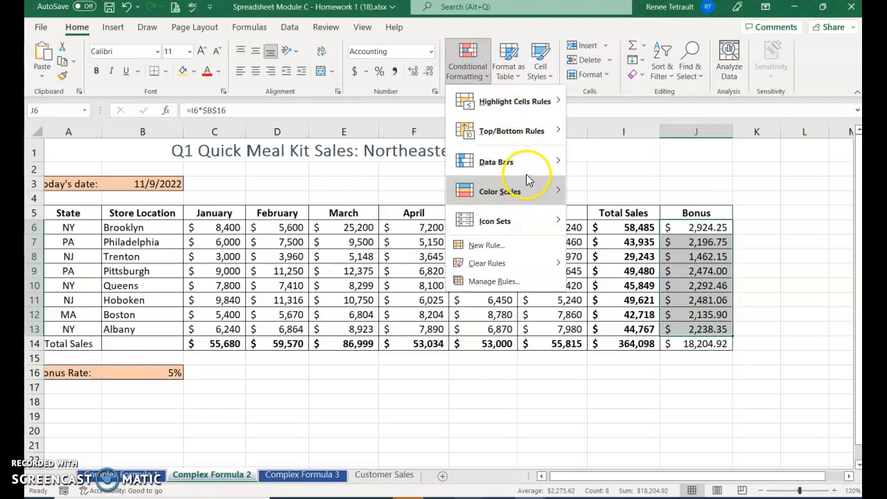
{"action": "mouse_move", "coordinate": [537, 165]}
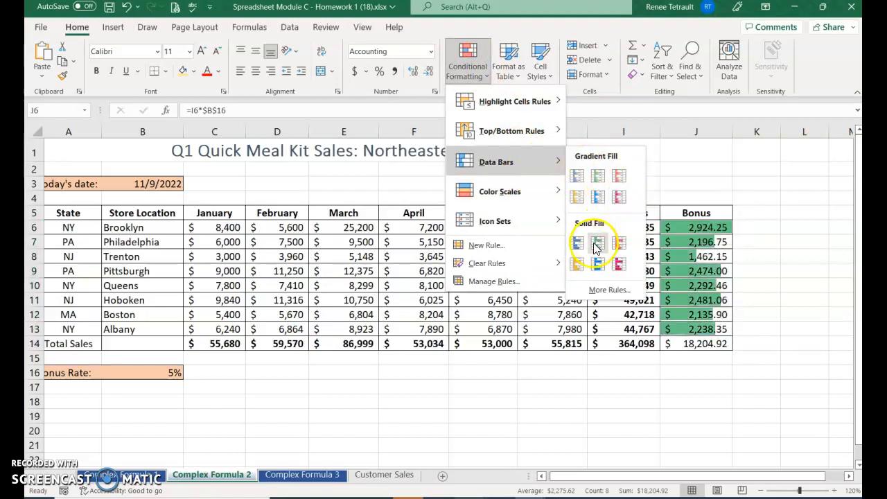
{"action": "left_click", "coordinate": [608, 179]}
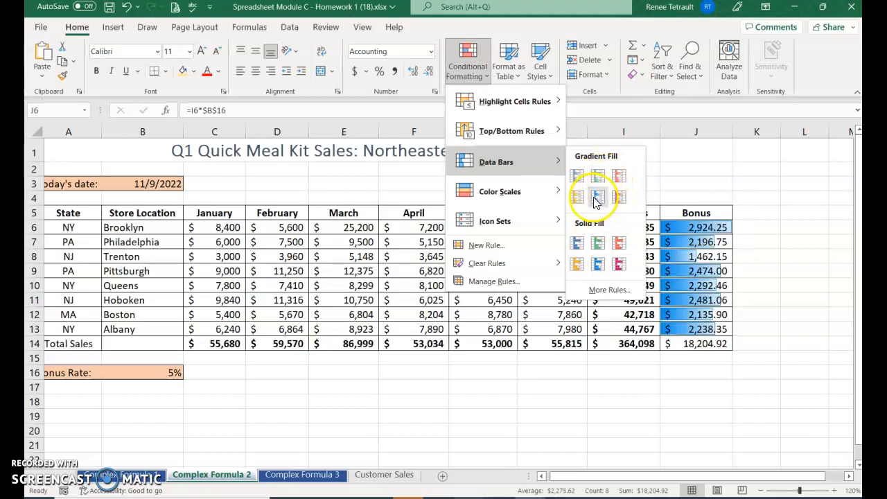
{"action": "left_click", "coordinate": [596, 198]}
{"action": "left_click", "coordinate": [753, 288]}
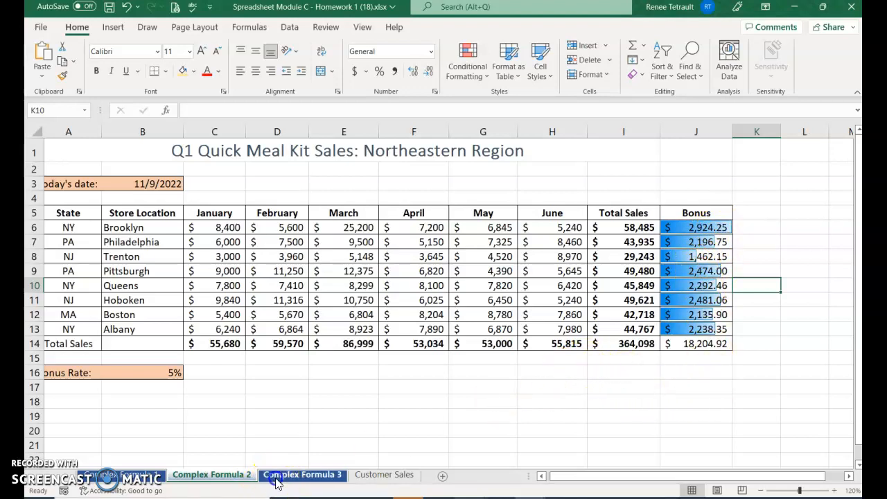
On the Complex Formula 3 sheet, enter =TODAY() in cell B3.
{"action": "left_click", "coordinate": [298, 474]}
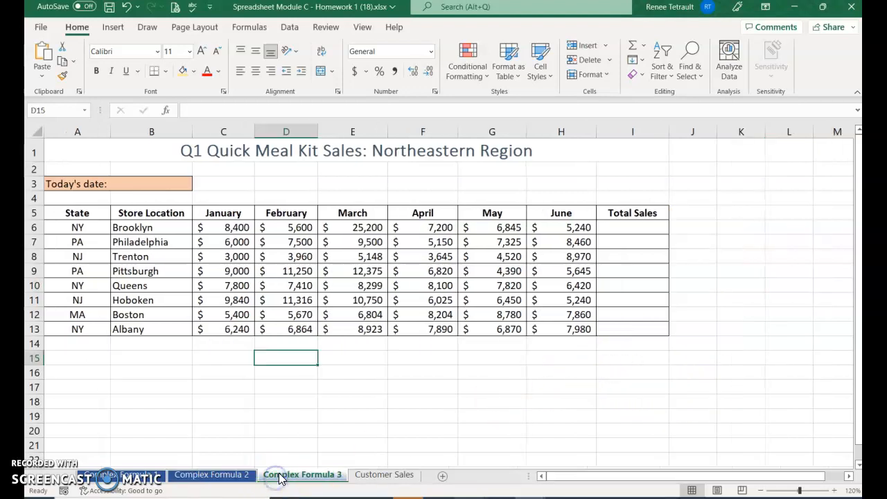
{"action": "left_click", "coordinate": [619, 227]}
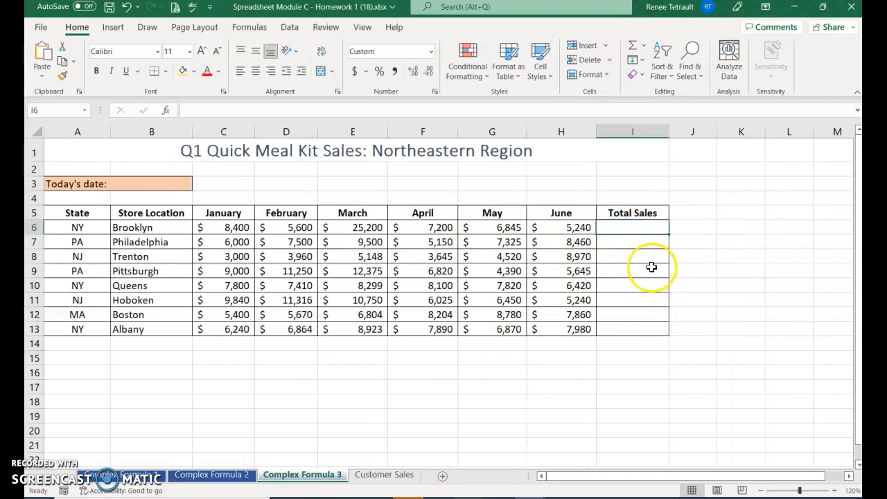
{"action": "left_click", "coordinate": [151, 181]}
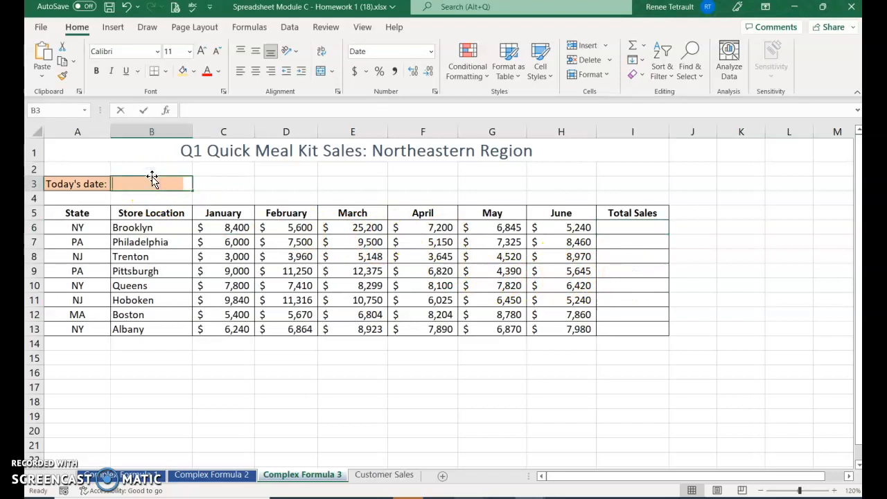
{"action": "type", "text": "=today()"}
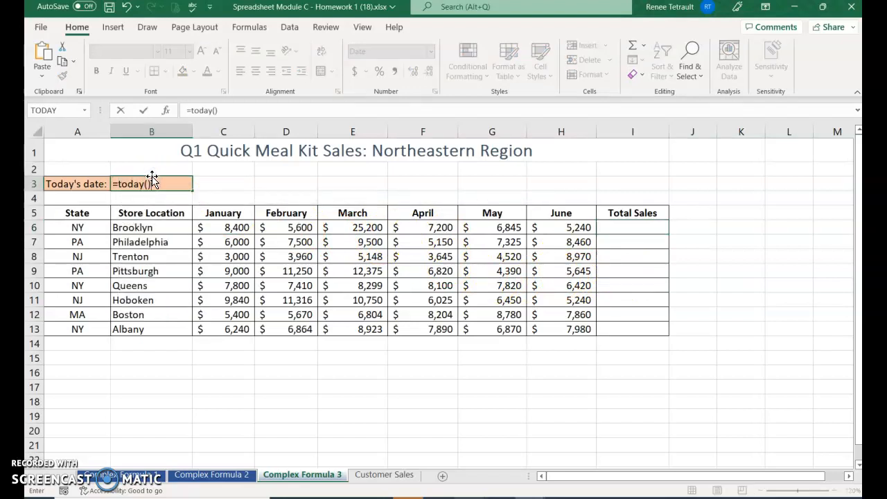
{"action": "key", "text": "Return"}
Format the sales data in A5:I13 as a table with headers, using the blue banded style from the first Medium row.
{"action": "left_click", "coordinate": [63, 214]}
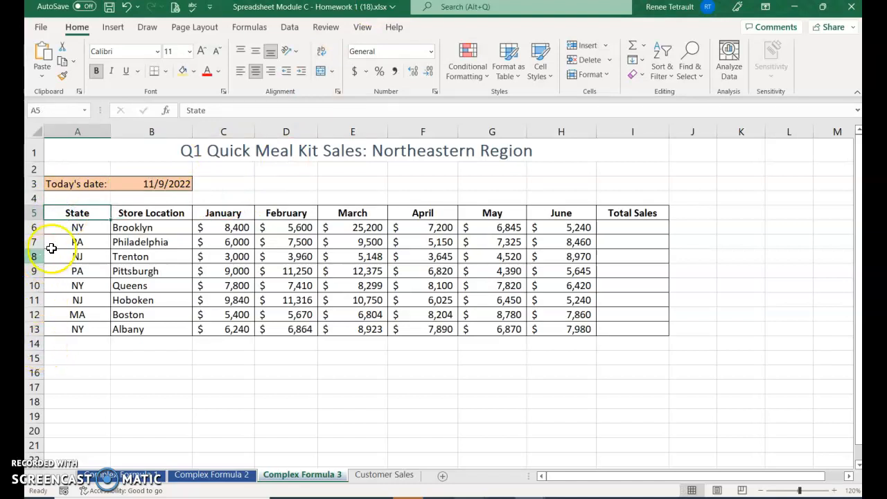
{"action": "left_click", "coordinate": [76, 210]}
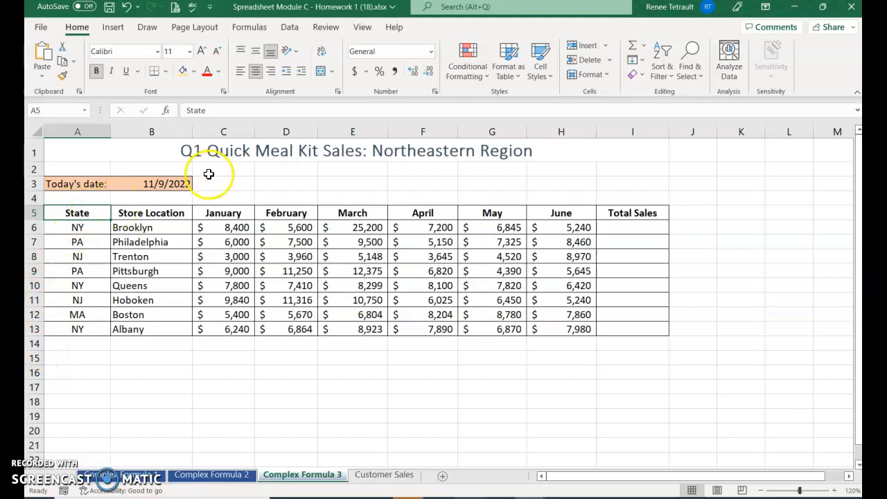
{"action": "left_click", "coordinate": [506, 76]}
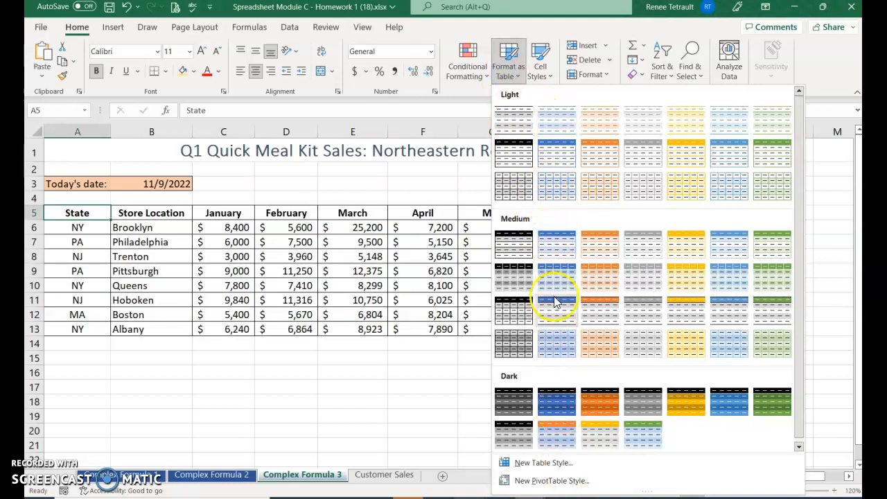
{"action": "left_click", "coordinate": [553, 252]}
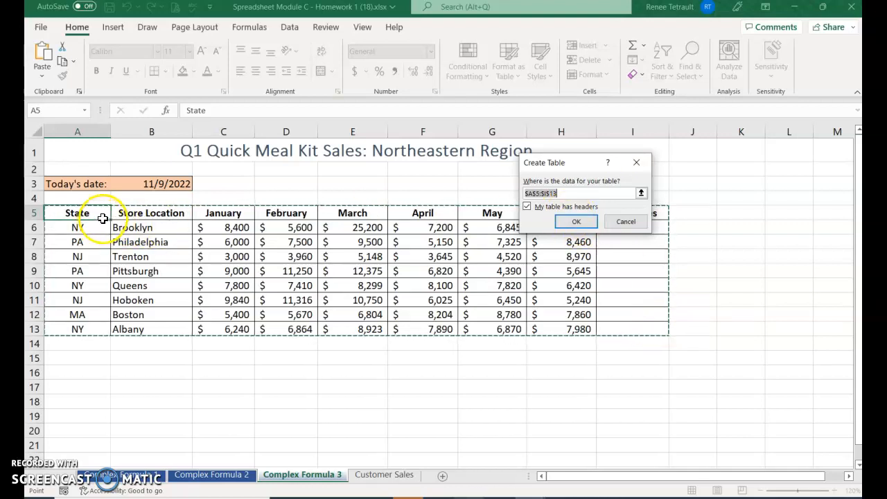
{"action": "left_click", "coordinate": [574, 222]}
Sum January through June for each store in the Total Sales column with =SUM(Table1[@[January]:[June]]).
{"action": "left_click", "coordinate": [631, 227]}
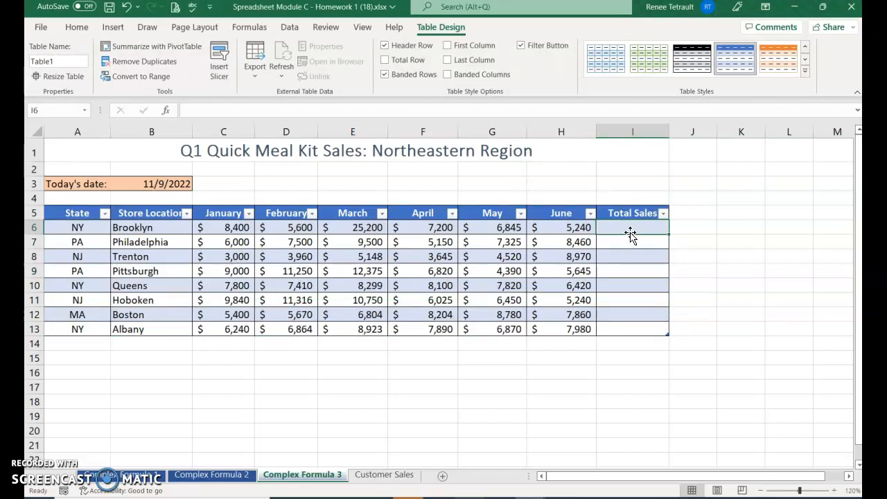
{"action": "key", "text": "alt+equal"}
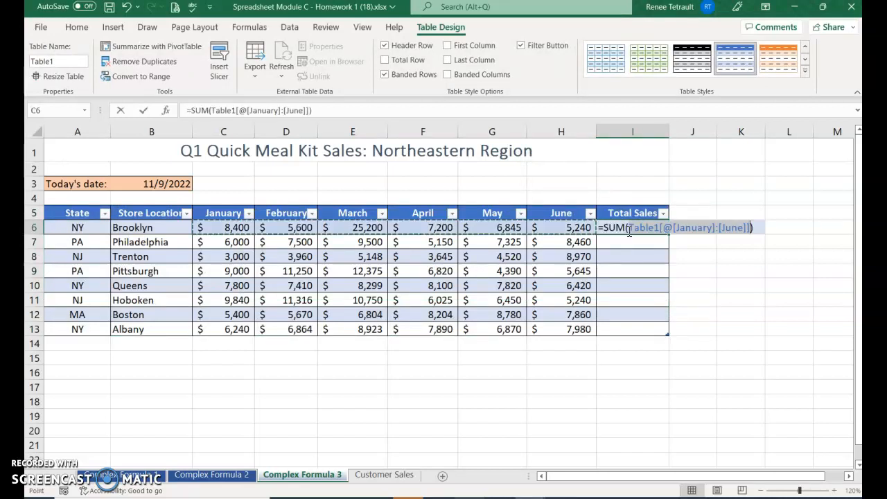
{"action": "left_click", "coordinate": [651, 227]}
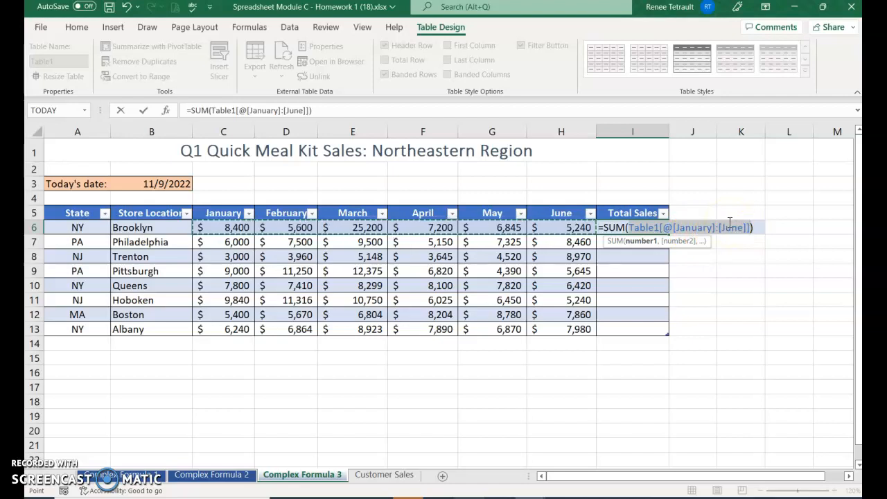
{"action": "key", "text": "Return"}
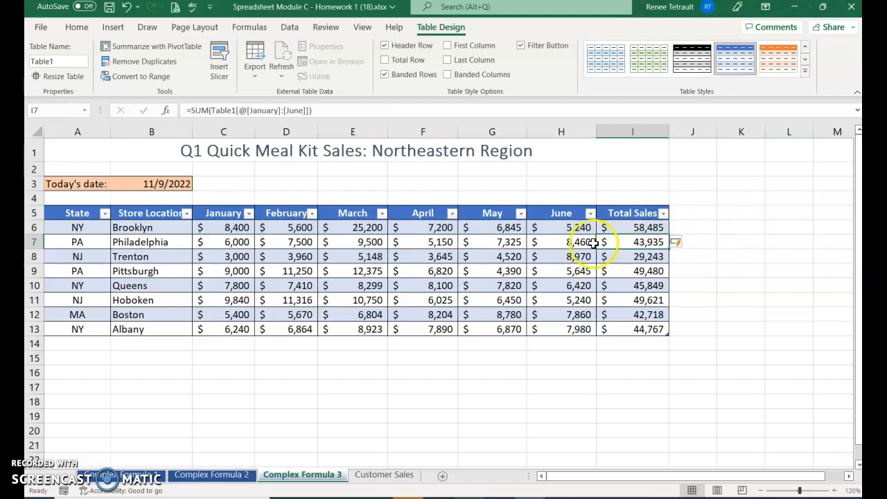
Add a Total Row to the table and copy the Total Sales subtotal across the month columns back to C14.
{"action": "left_click", "coordinate": [487, 284]}
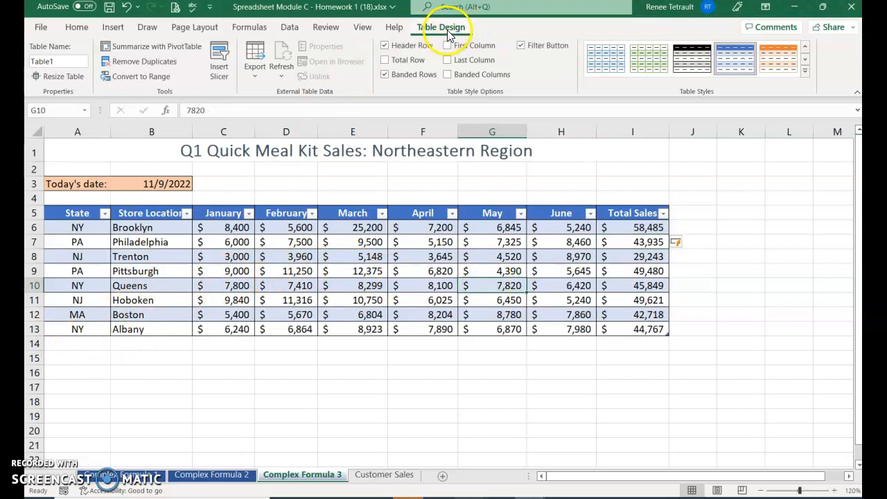
{"action": "left_click", "coordinate": [77, 27]}
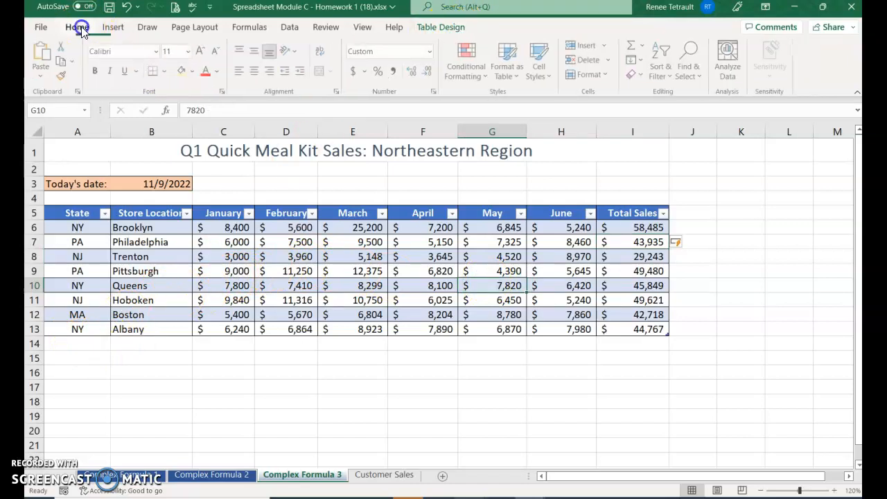
{"action": "left_click", "coordinate": [109, 29]}
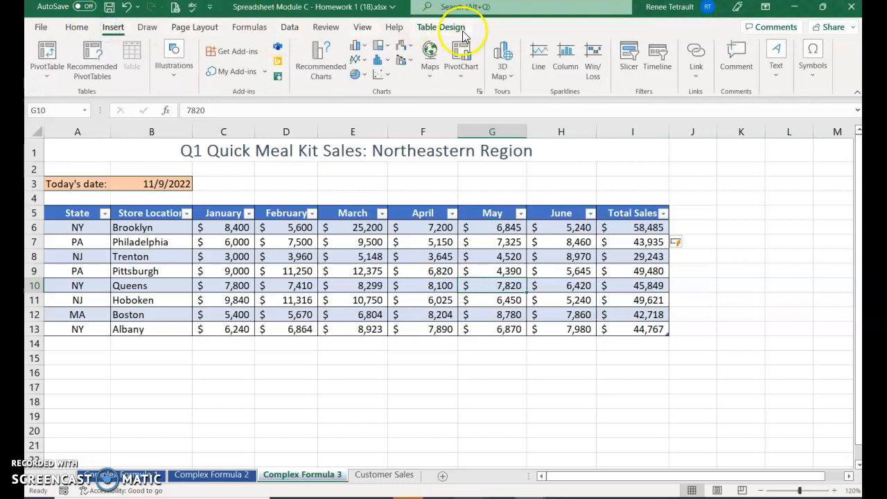
{"action": "left_click", "coordinate": [450, 29]}
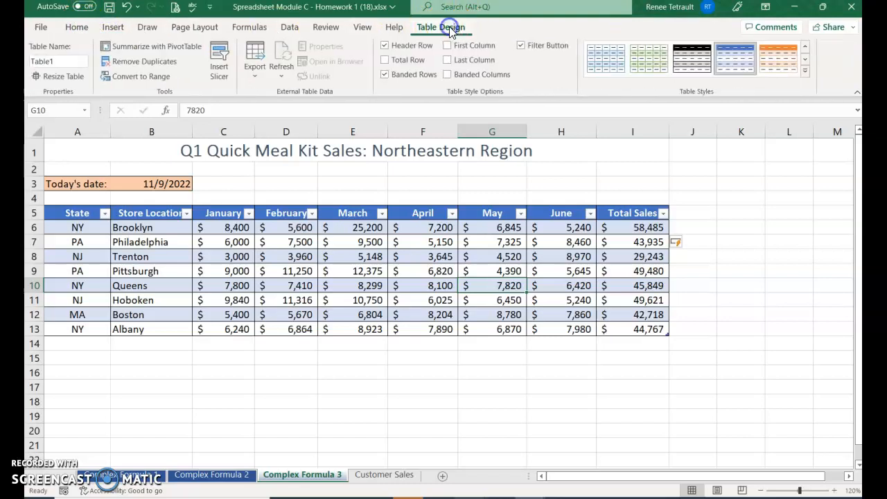
{"action": "left_click", "coordinate": [386, 61]}
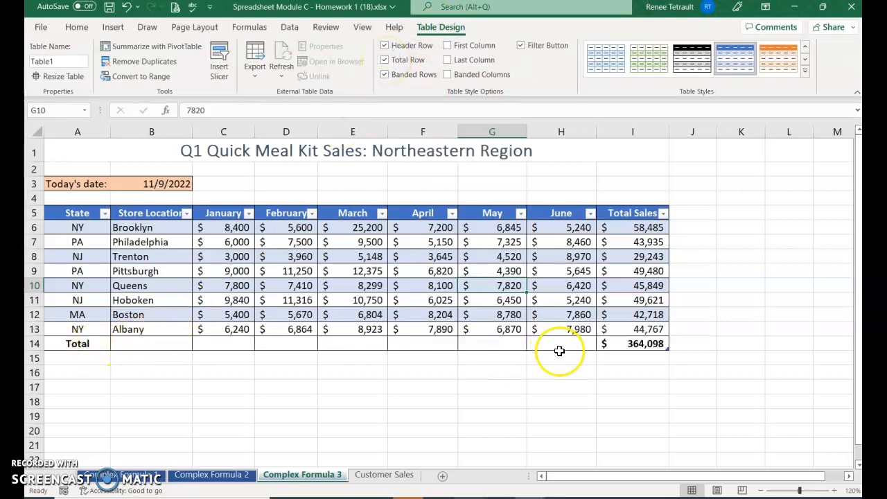
{"action": "left_click", "coordinate": [630, 344]}
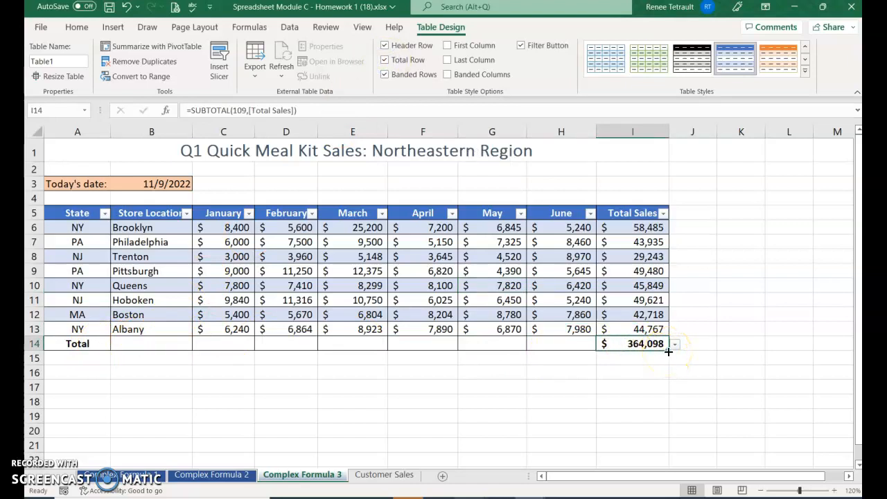
{"action": "left_click_drag", "start_coordinate": [668, 351], "coordinate": [194, 344]}
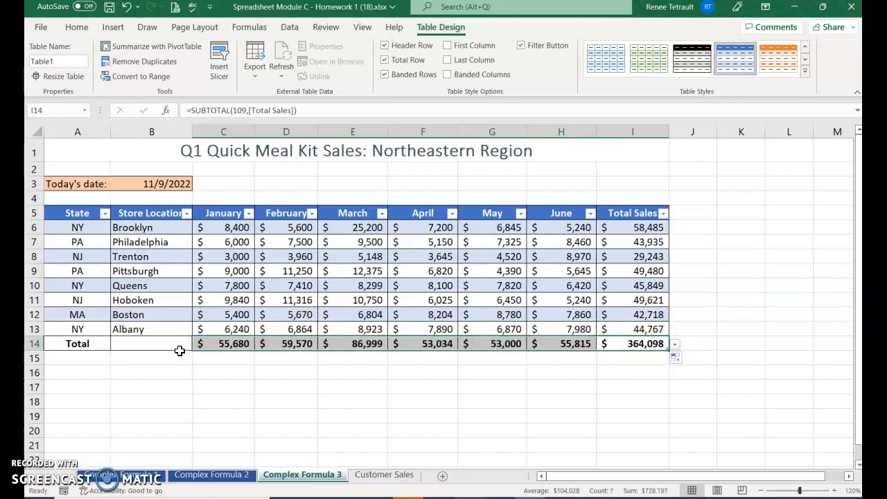
Sort the table by State from A to Z.
{"action": "key", "text": "ctrl+a"}
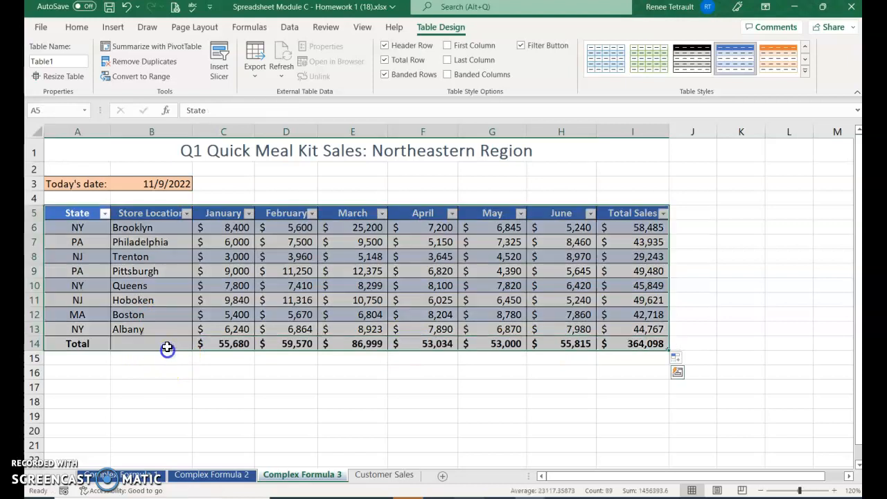
{"action": "left_click", "coordinate": [167, 344]}
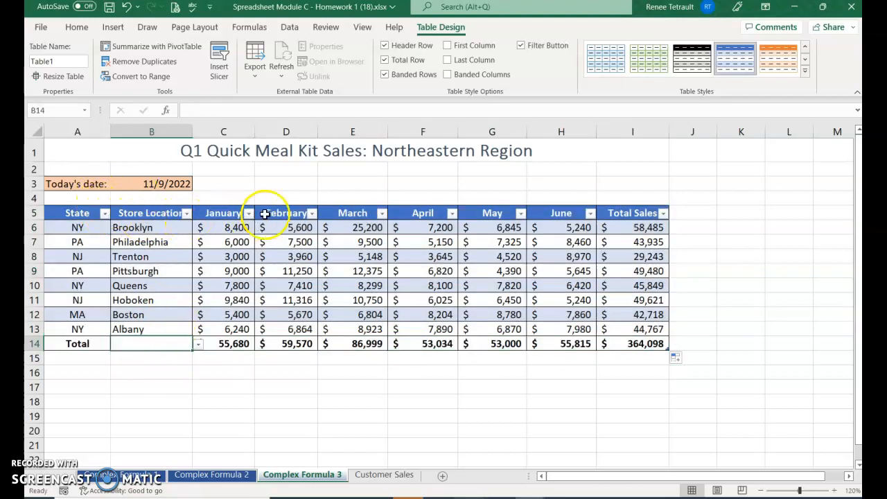
{"action": "left_click", "coordinate": [104, 213]}
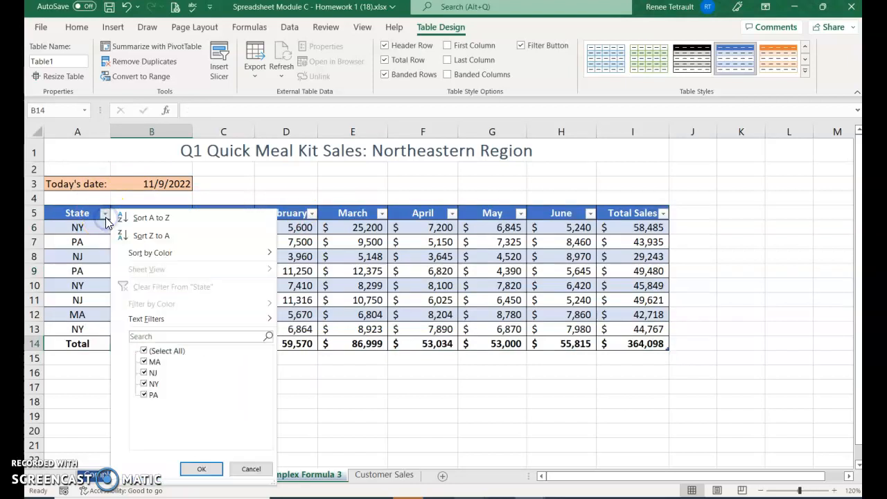
{"action": "left_click", "coordinate": [150, 218]}
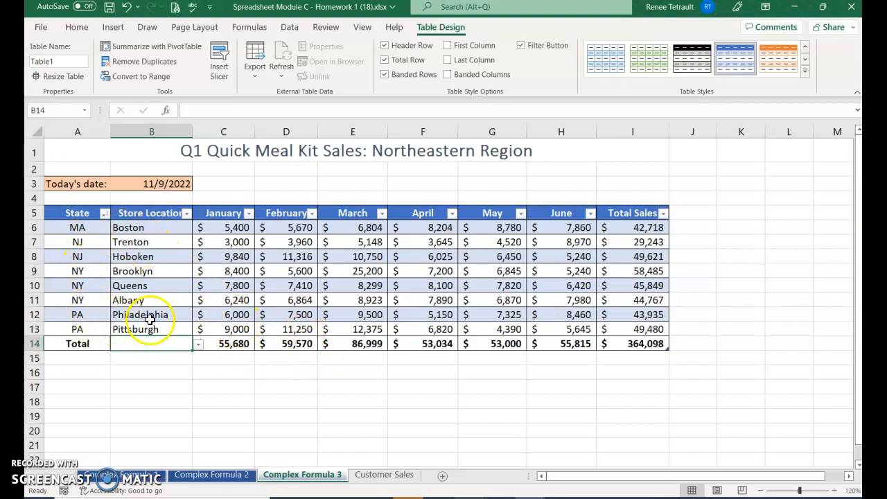
Filter the State column to exclude NY, and clear the filter again.
{"action": "left_click", "coordinate": [104, 214]}
{"action": "left_click", "coordinate": [145, 384]}
{"action": "left_click", "coordinate": [159, 373]}
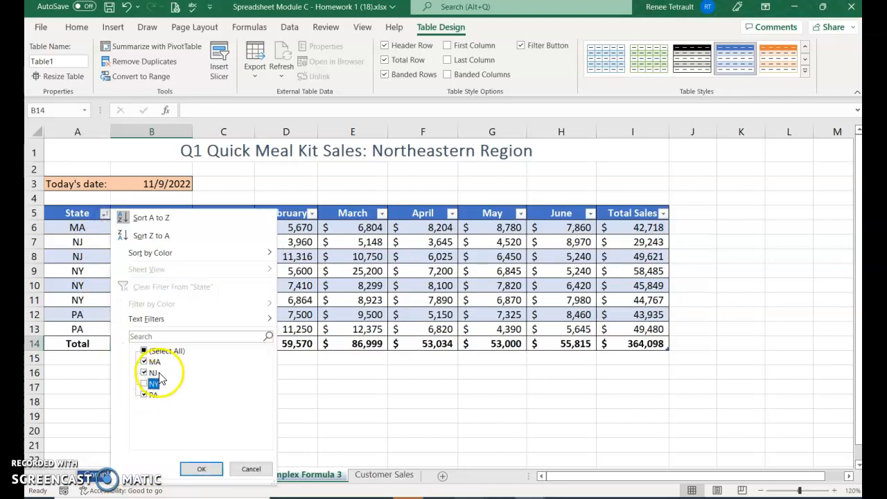
{"action": "left_click", "coordinate": [195, 469]}
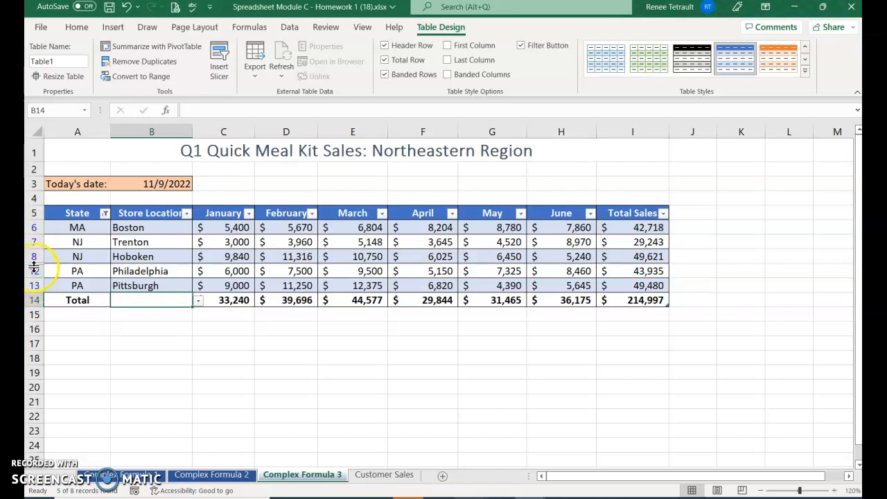
{"action": "left_click", "coordinate": [105, 213]}
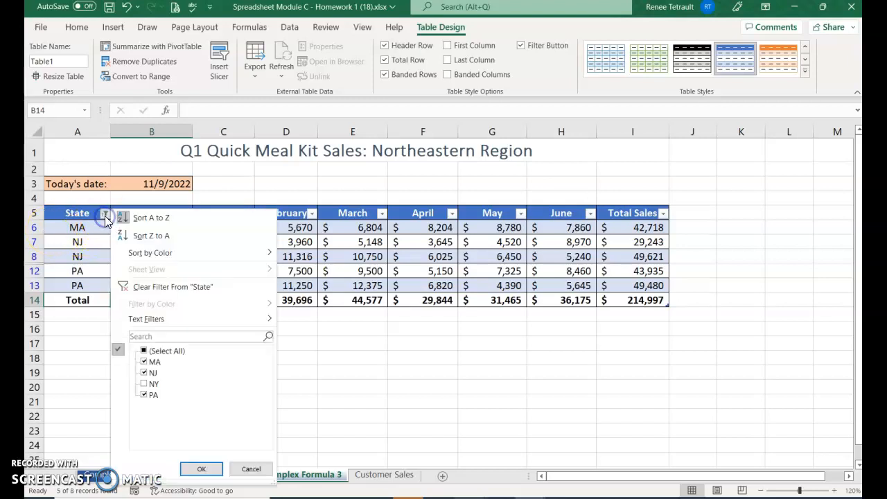
{"action": "left_click", "coordinate": [143, 288]}
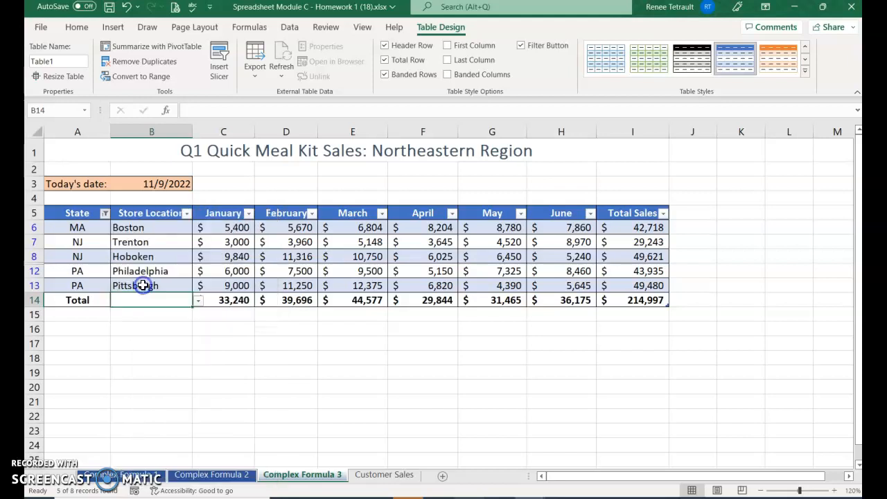
Filter the State column to show only the NY stores, and clear the filter again.
{"action": "left_click", "coordinate": [104, 215]}
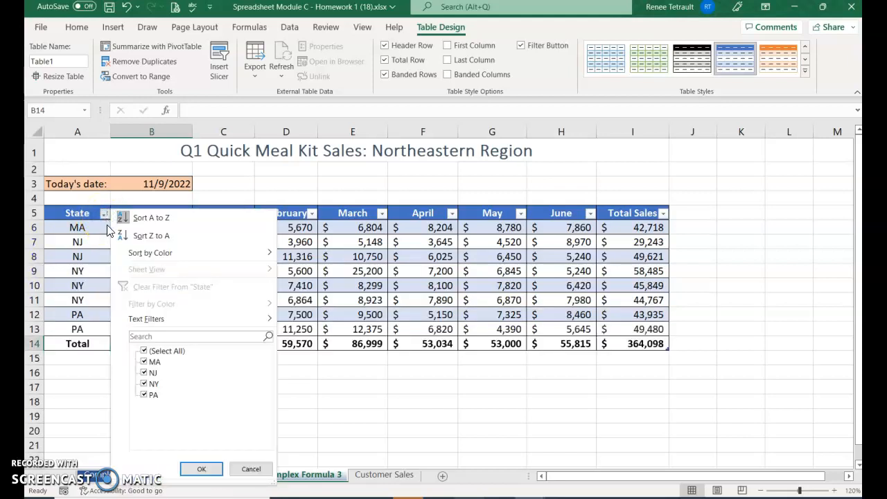
{"action": "left_click", "coordinate": [145, 362]}
{"action": "left_click", "coordinate": [145, 373]}
{"action": "left_click", "coordinate": [145, 394]}
{"action": "left_click", "coordinate": [201, 469]}
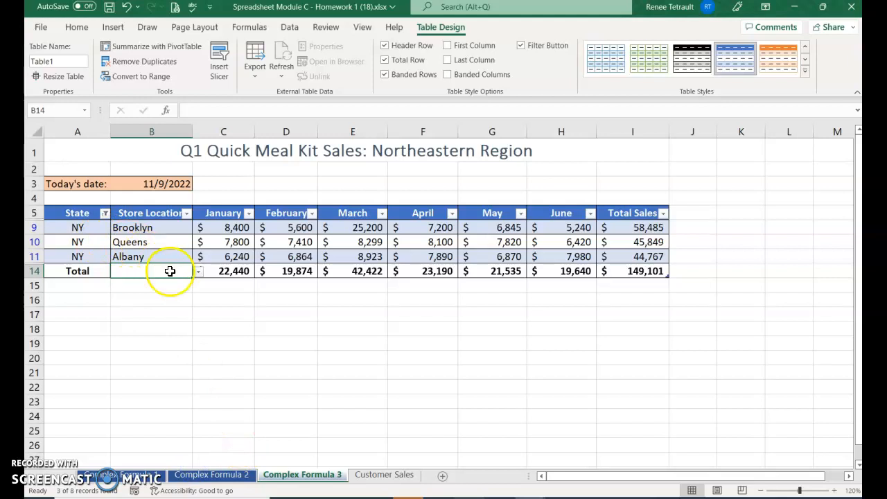
{"action": "left_click", "coordinate": [104, 214]}
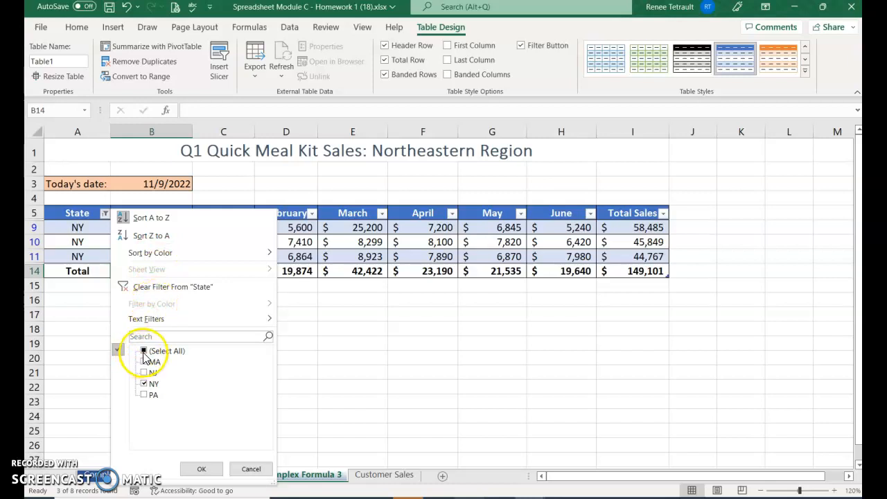
{"action": "left_click", "coordinate": [166, 288]}
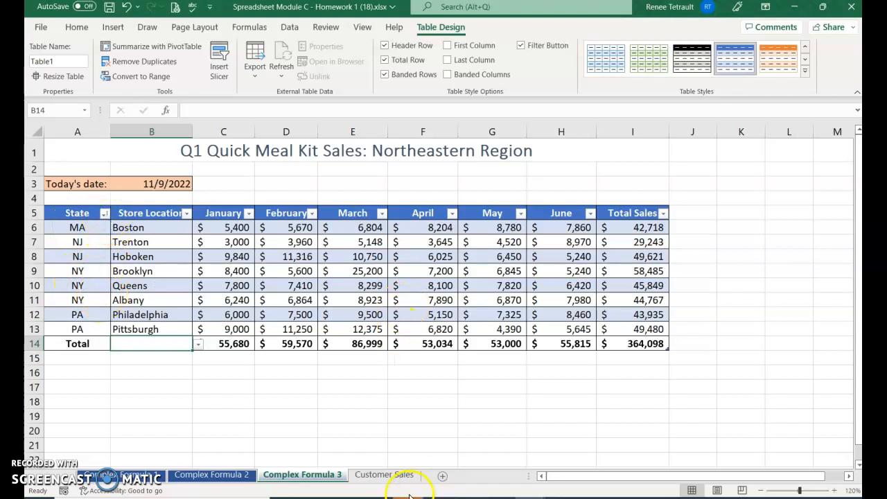
On the Customer Sales sheet, widen columns A through D to fit their contents.
{"action": "left_click", "coordinate": [394, 475]}
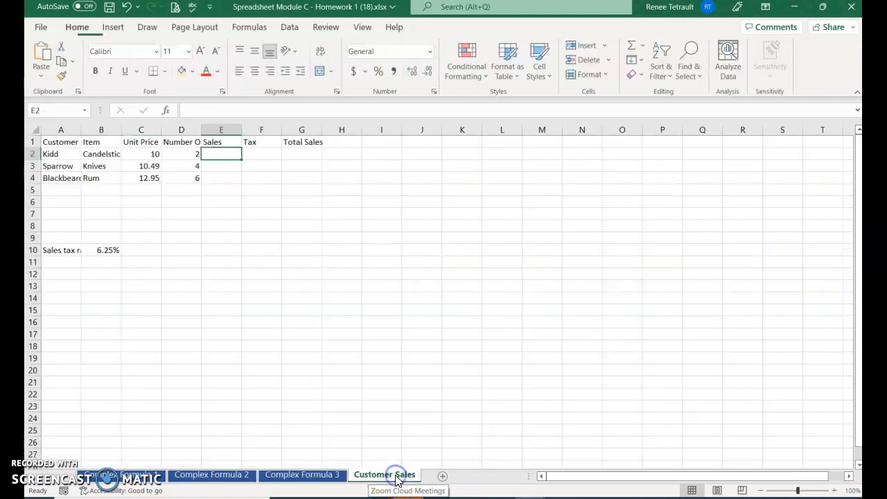
{"action": "left_click", "coordinate": [181, 142]}
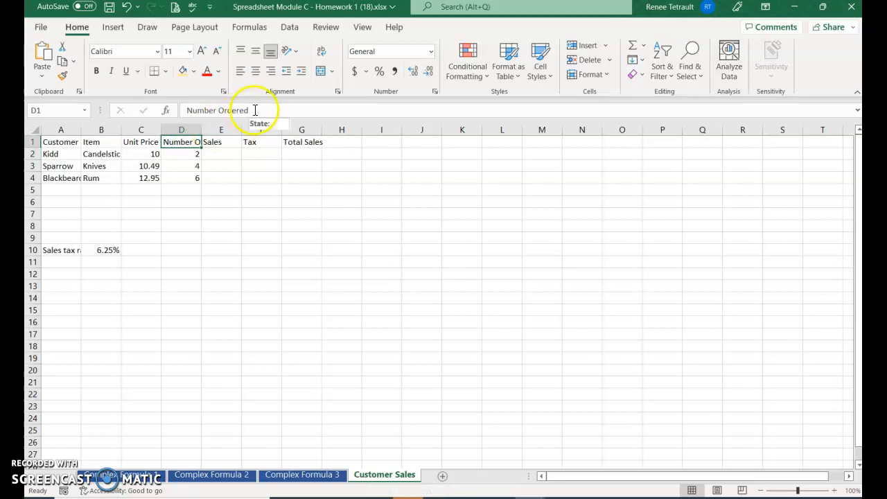
{"action": "left_click_drag", "start_coordinate": [50, 129], "coordinate": [244, 129]}
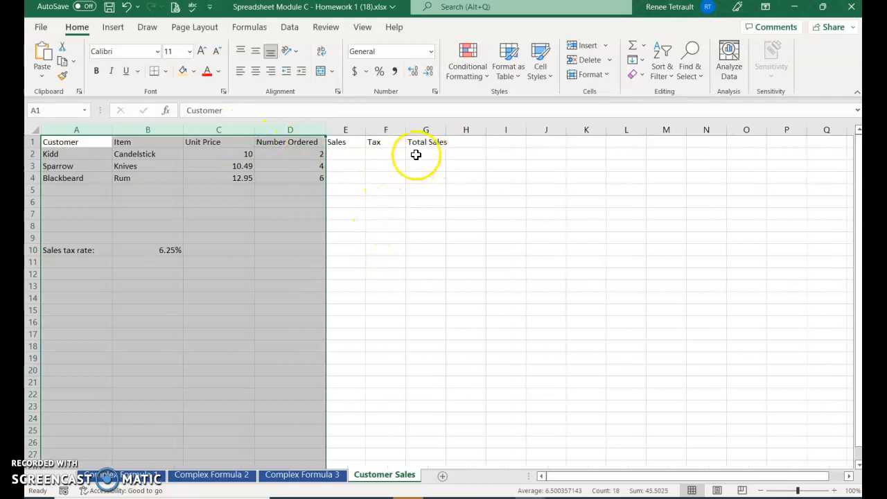
Apply the Accounting number format to the unit prices in C2:C4 and the Sales, Tax and Total Sales cells in E2:G4.
{"action": "left_click", "coordinate": [220, 153]}
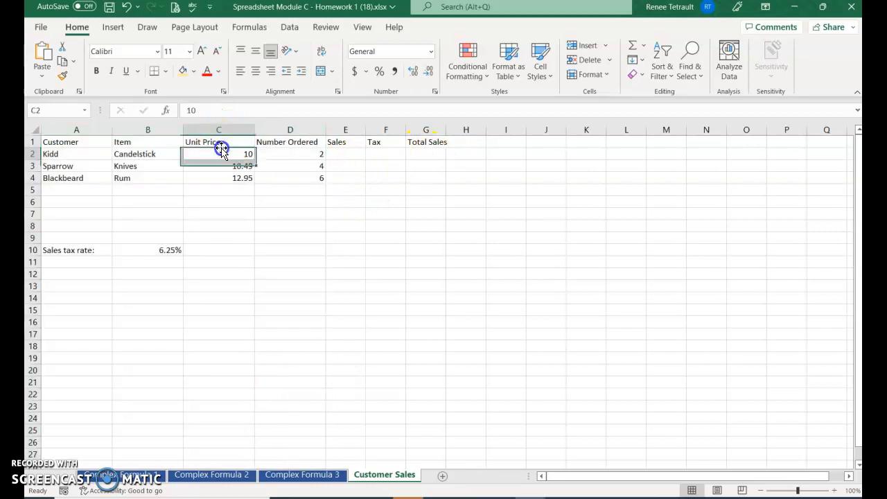
{"action": "left_click_drag", "start_coordinate": [211, 156], "coordinate": [216, 182]}
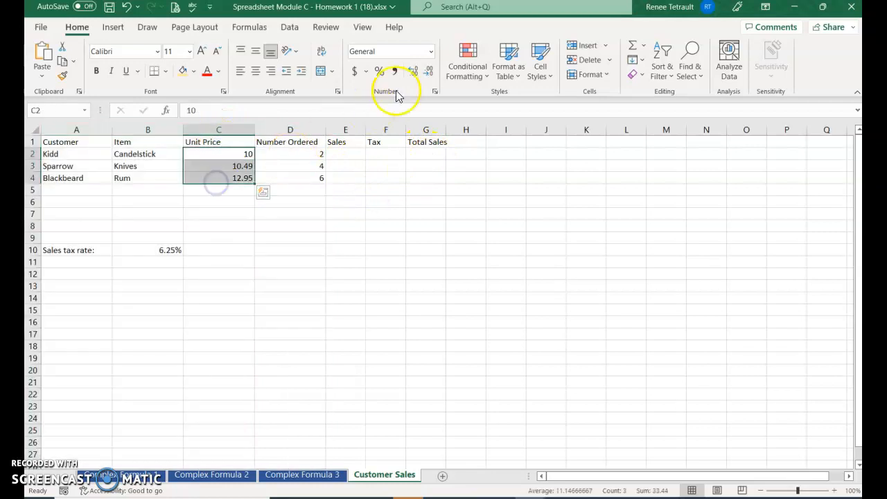
{"action": "left_click", "coordinate": [355, 73]}
{"action": "left_click_drag", "start_coordinate": [356, 152], "coordinate": [409, 171]}
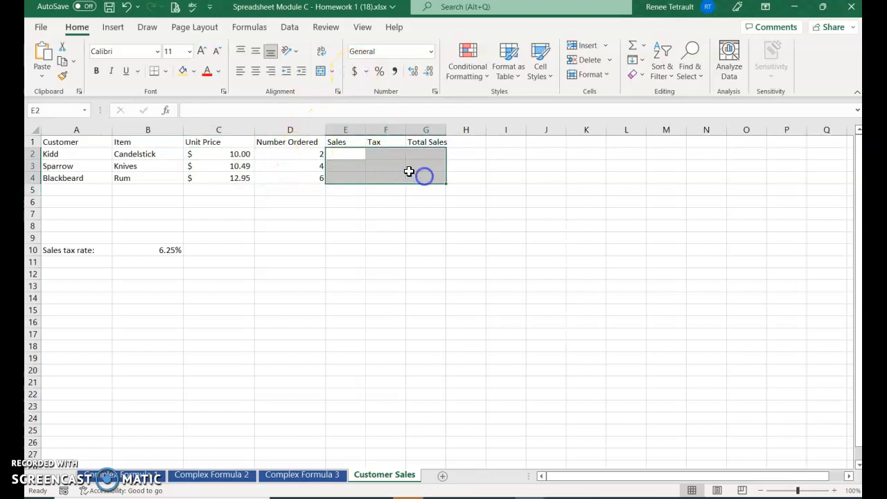
{"action": "left_click", "coordinate": [354, 72]}
Calculate the first customer's Sales in E2 by multiplying unit price by number ordered with =C2*D2.
{"action": "left_click", "coordinate": [355, 153]}
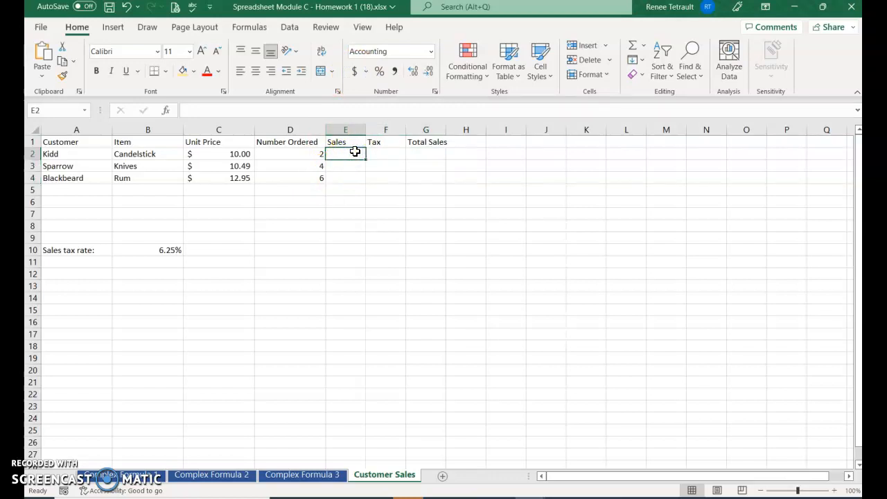
{"action": "type", "text": "="}
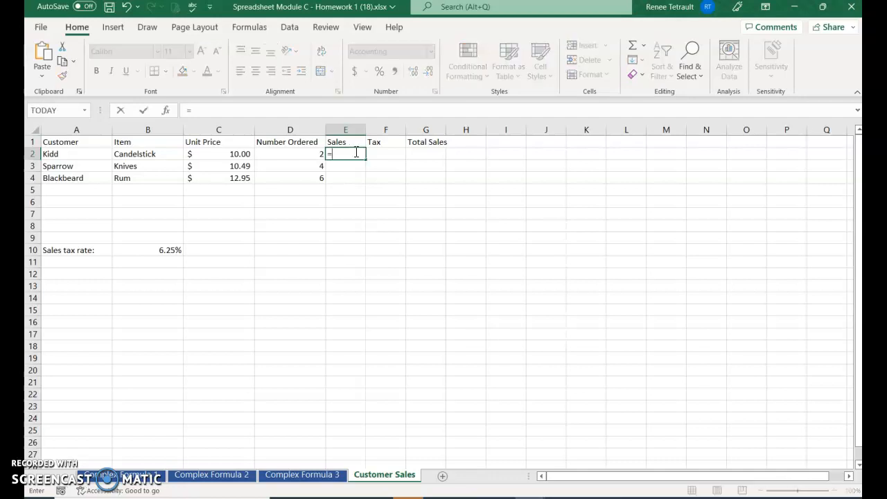
{"action": "left_click", "coordinate": [235, 153]}
{"action": "type", "text": "*"}
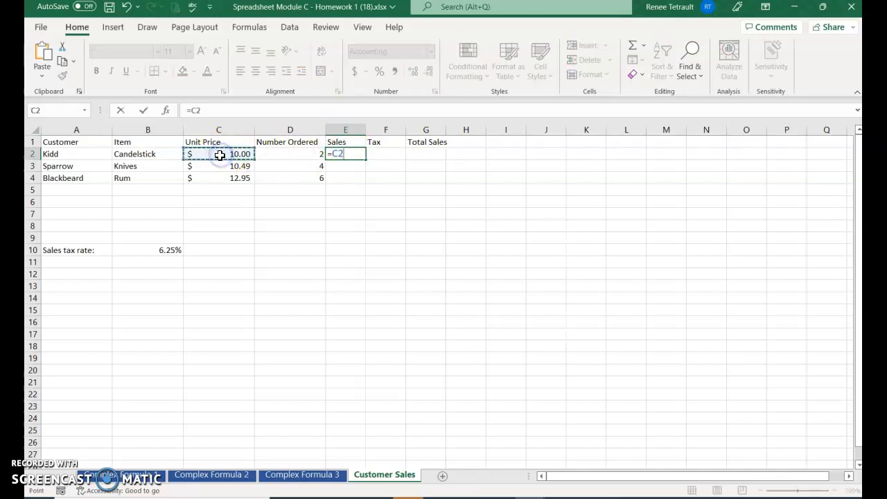
{"action": "left_click", "coordinate": [274, 152]}
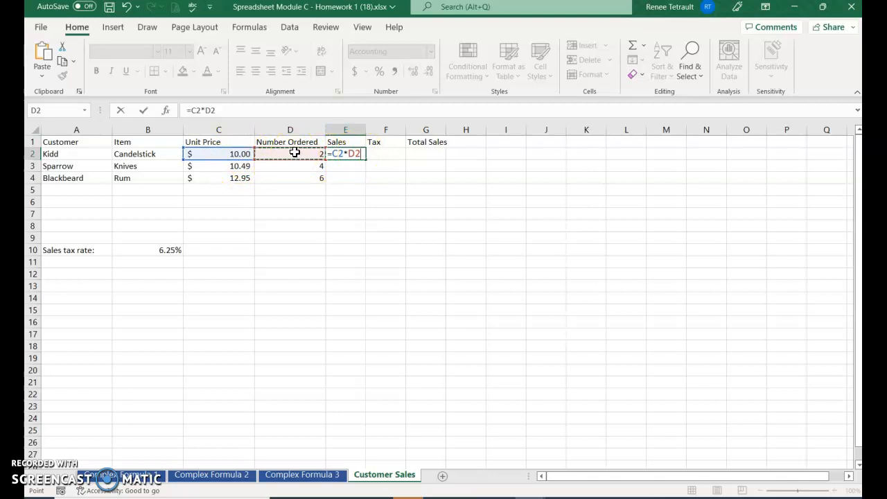
{"action": "key", "text": "Tab"}
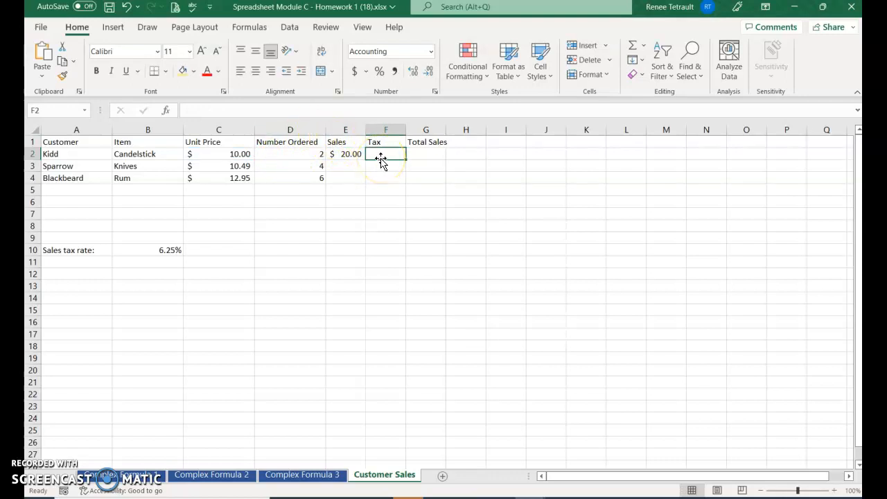
Calculate the tax in F2 as the sales amount times the sales tax rate, with an absolute reference to B10: =E2*$B$10.
{"action": "type", "text": "="}
{"action": "key", "text": "Left"}
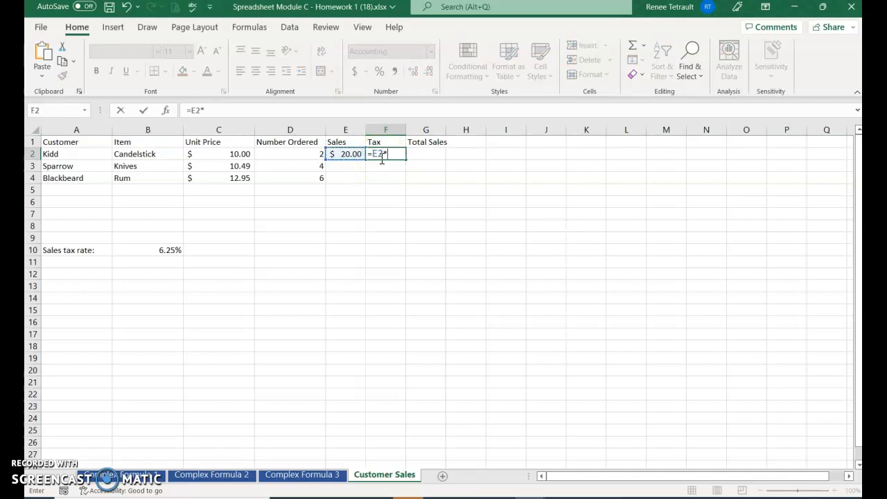
{"action": "left_click", "coordinate": [139, 250]}
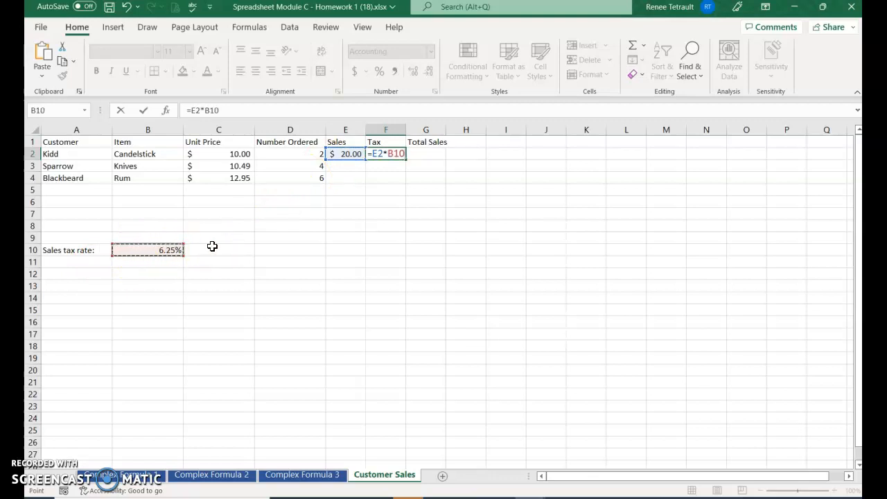
{"action": "key", "text": "F4"}
{"action": "key", "text": "Tab"}
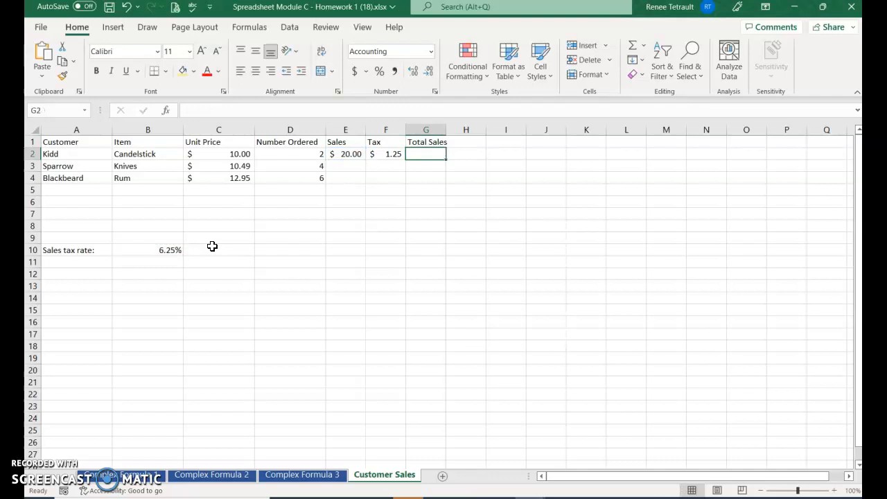
Calculate Total Sales in G2 with =E2+F2, and fill the E2:G2 formulas down through row 4.
{"action": "type", "text": "="}
{"action": "left_click", "coordinate": [342, 152]}
{"action": "type", "text": "+"}
{"action": "left_click", "coordinate": [383, 153]}
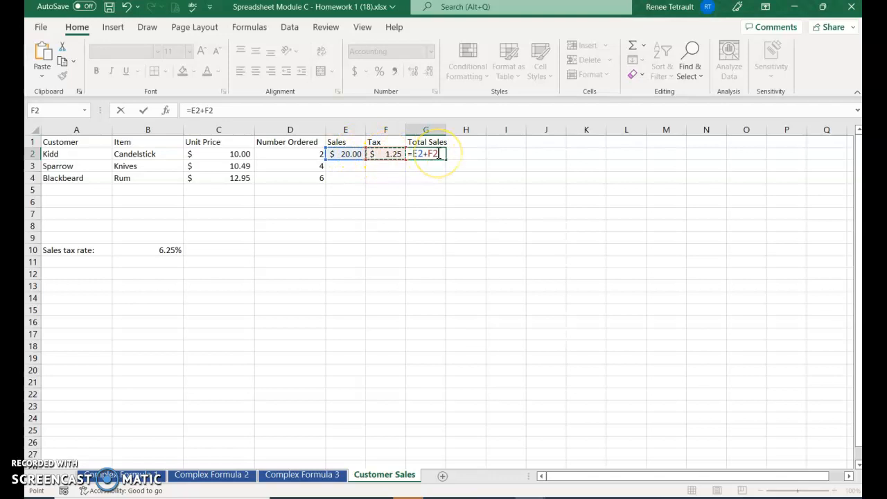
{"action": "key", "text": "Return"}
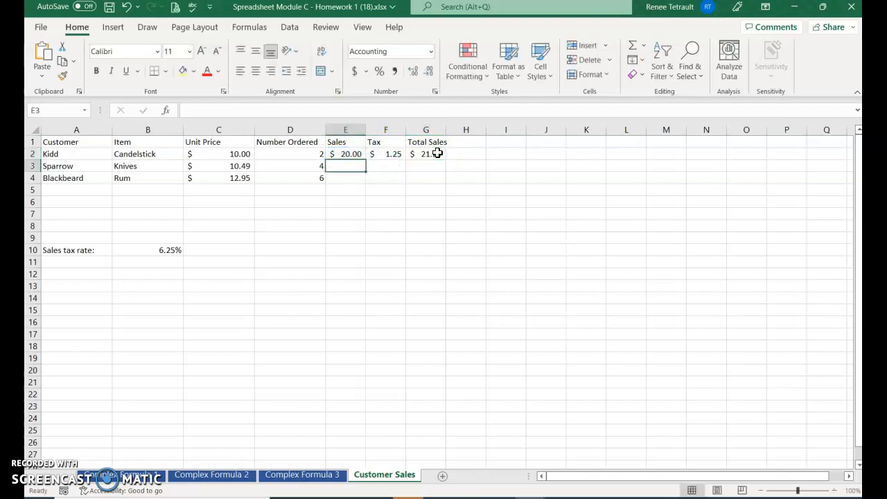
{"action": "left_click_drag", "start_coordinate": [350, 153], "coordinate": [445, 182]}
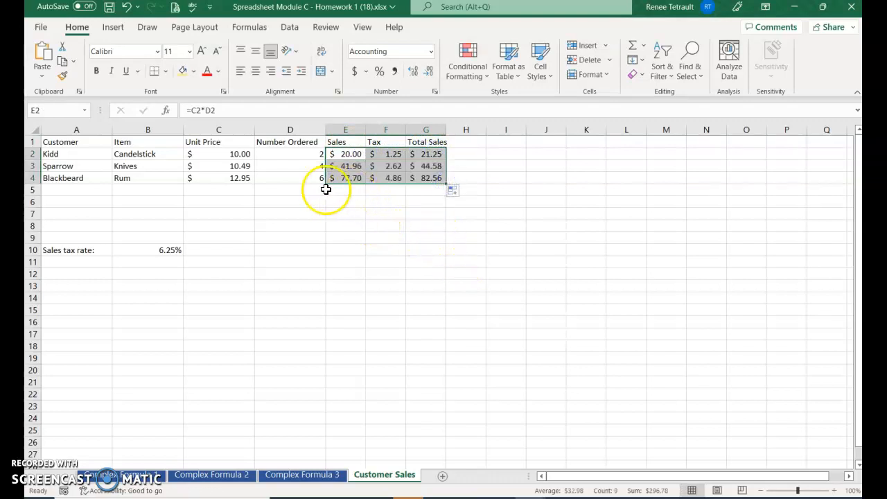
Total the unit prices in C5 with =SUM(C2:C4) and fill the formula across to G5.
{"action": "left_click", "coordinate": [211, 190]}
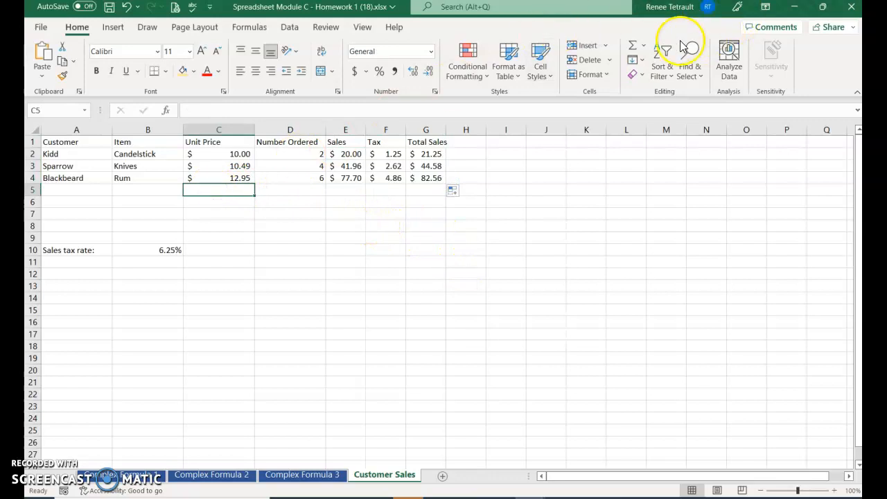
{"action": "left_click", "coordinate": [634, 48]}
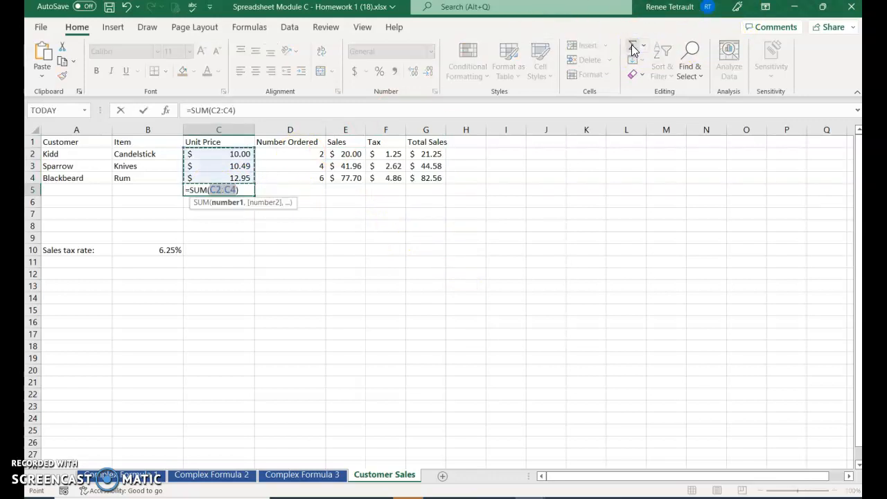
{"action": "key", "text": "Return"}
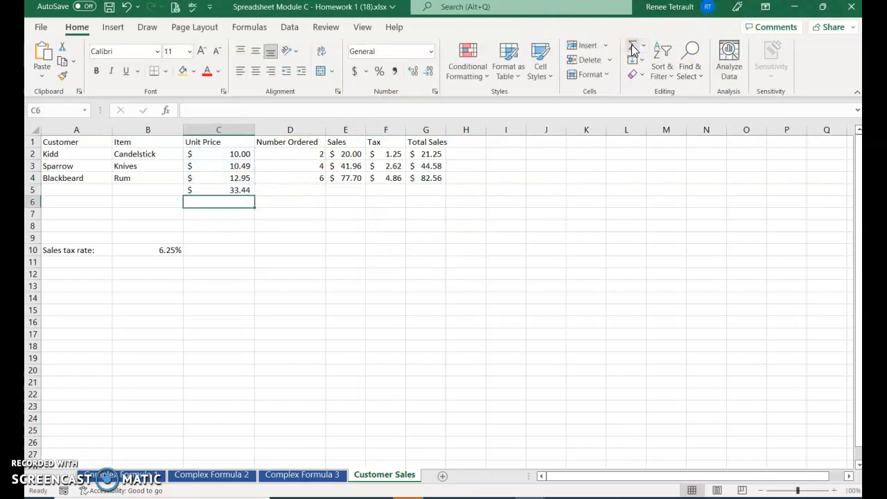
{"action": "left_click", "coordinate": [235, 192]}
{"action": "left_click_drag", "start_coordinate": [254, 195], "coordinate": [456, 187]}
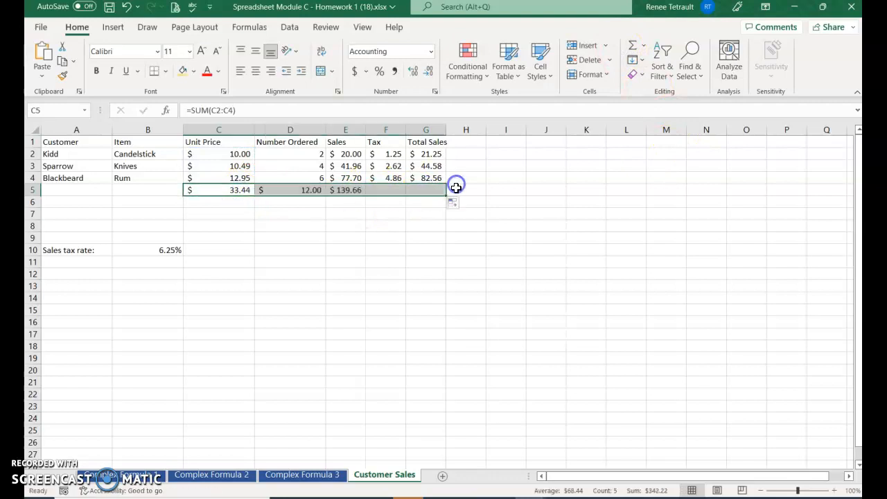
Change the Number Ordered total in D5 to the General number format.
{"action": "left_click", "coordinate": [288, 188]}
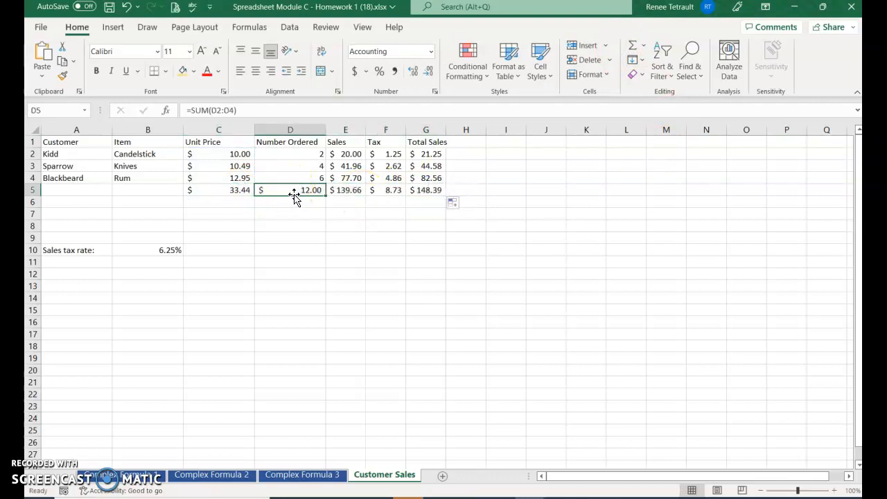
{"action": "left_click", "coordinate": [431, 53]}
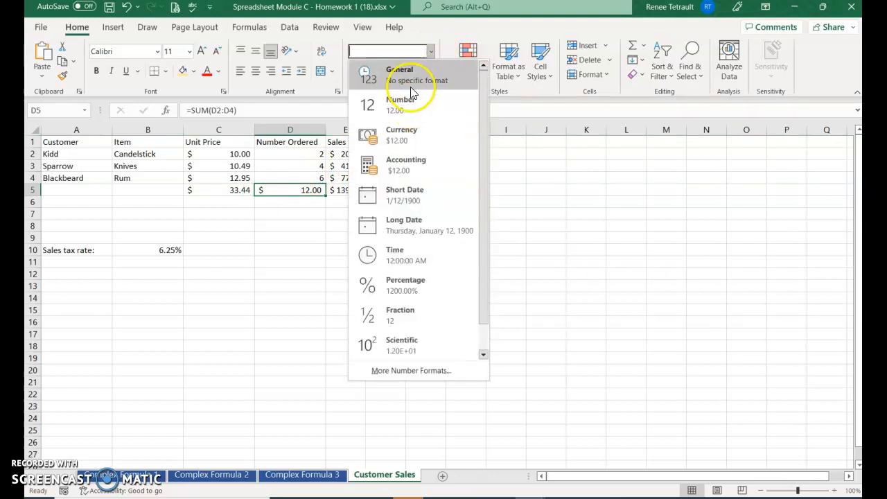
{"action": "left_click", "coordinate": [405, 73]}
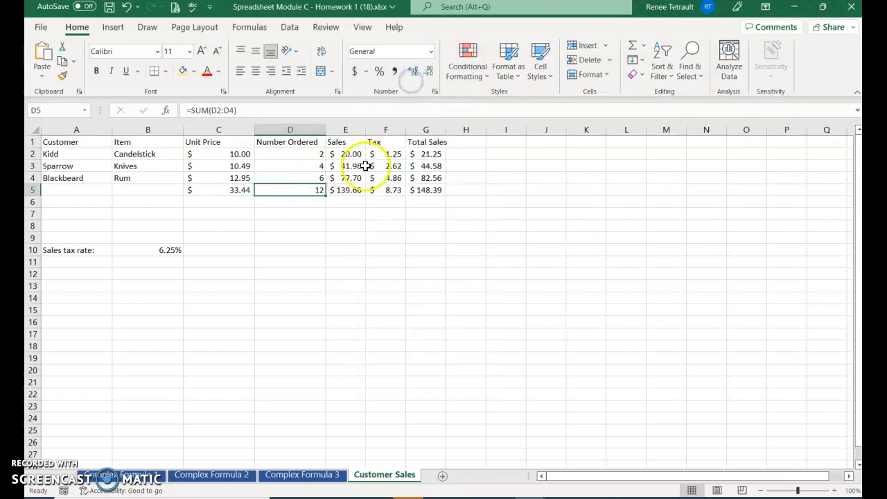
{"action": "key", "text": "Return"}
{"action": "left_click", "coordinate": [301, 250]}
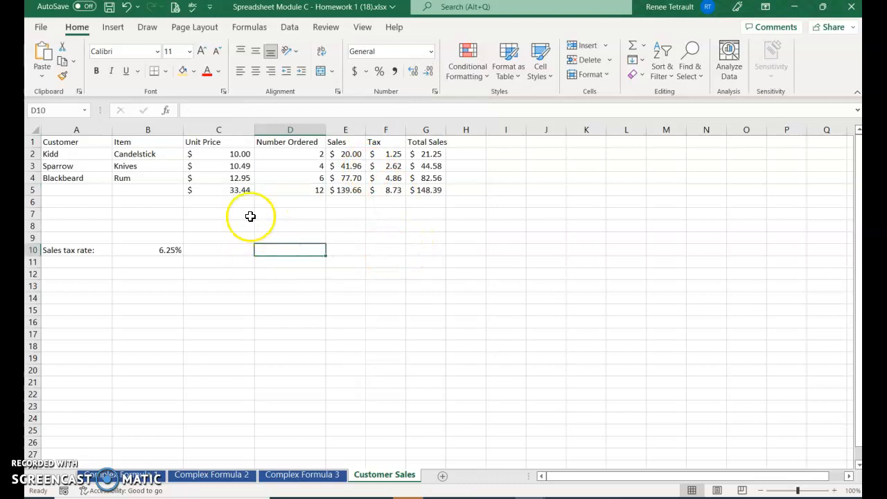
Insert a new row above the headings with the title Customer Sales in A1, and slightly widen column G.
{"action": "left_click", "coordinate": [34, 142]}
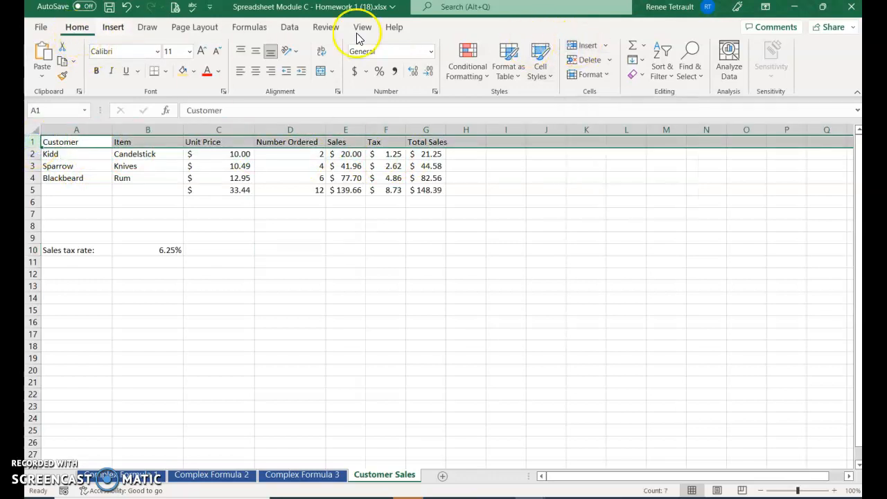
{"action": "left_click", "coordinate": [589, 47]}
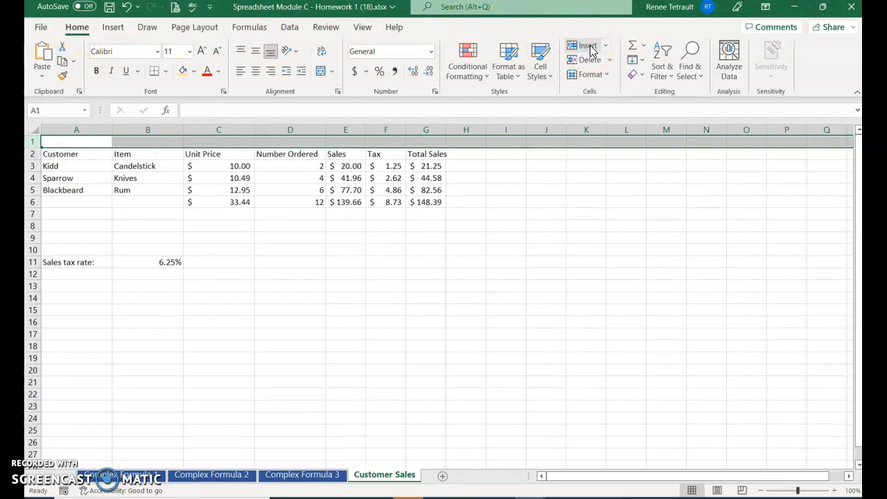
{"action": "left_click", "coordinate": [607, 46]}
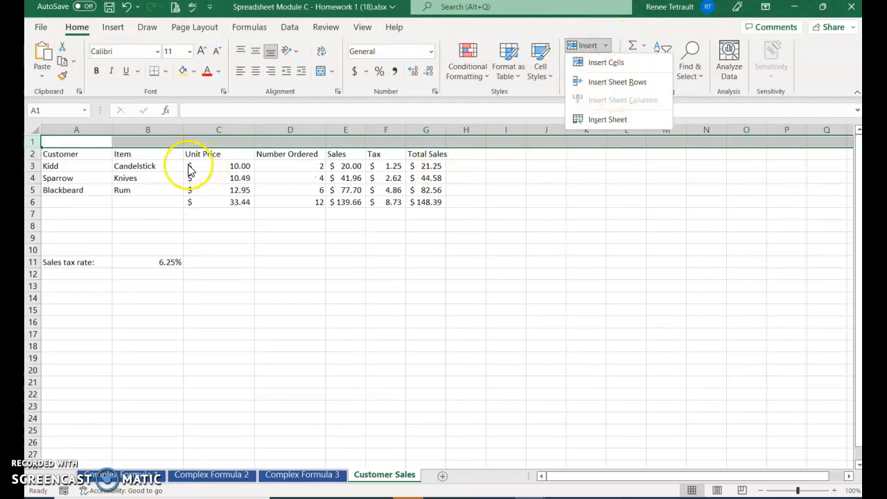
{"action": "left_click", "coordinate": [65, 143]}
{"action": "left_click", "coordinate": [68, 142]}
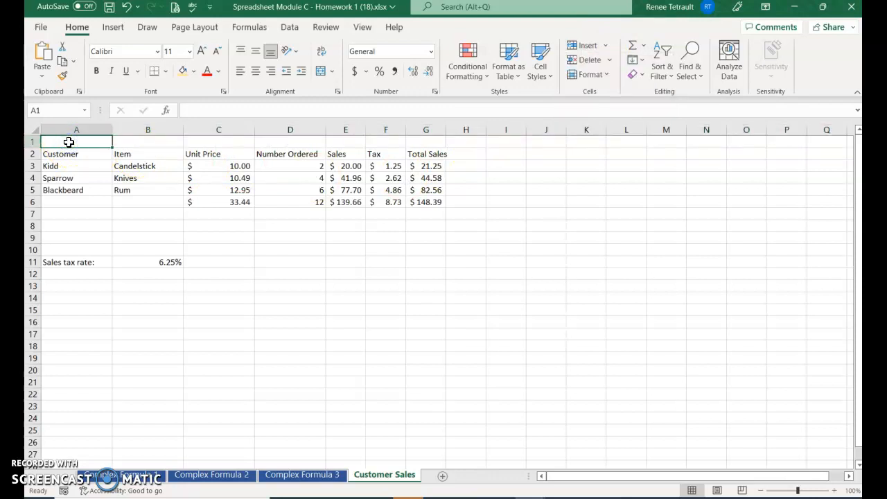
{"action": "type", "text": "Customer Sales"}
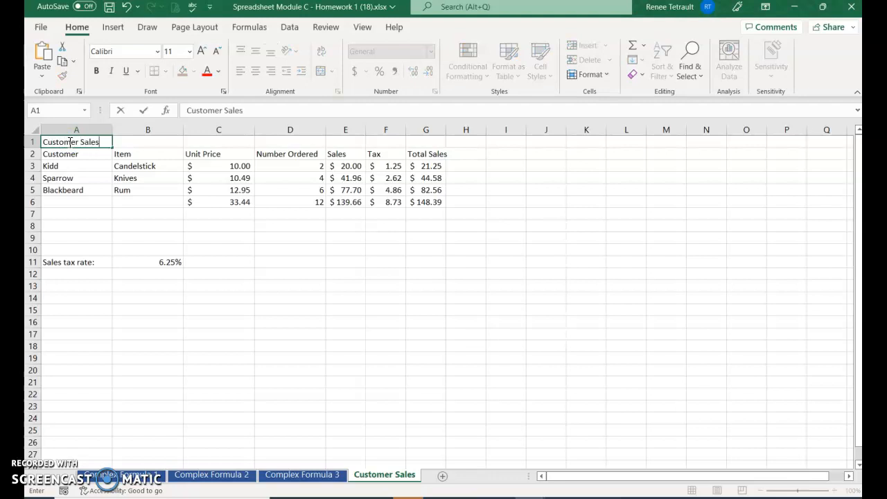
{"action": "key", "text": "Return"}
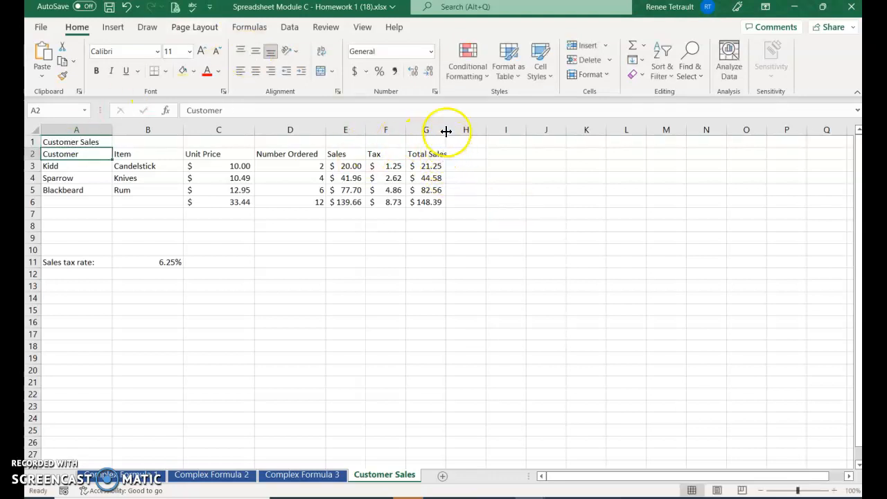
{"action": "left_click_drag", "start_coordinate": [446, 131], "coordinate": [450, 132]}
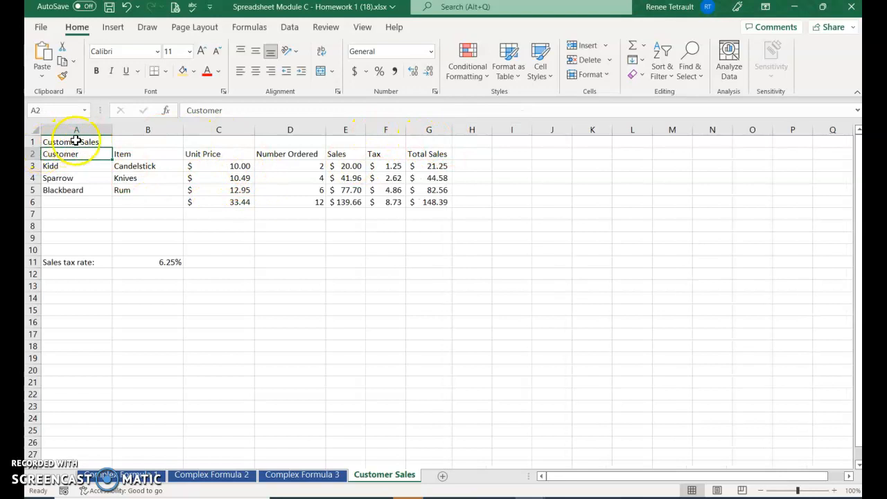
Merge and center the title across A1:G1, and format it as 20-point bold with a light green fill.
{"action": "left_click_drag", "start_coordinate": [75, 142], "coordinate": [419, 133]}
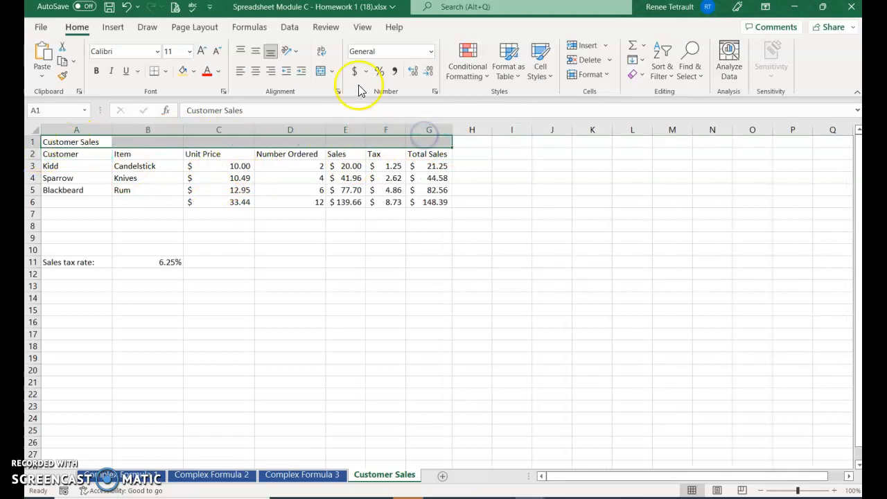
{"action": "left_click", "coordinate": [322, 72]}
{"action": "left_click", "coordinate": [201, 51]}
{"action": "left_click", "coordinate": [201, 51]}
{"action": "left_click", "coordinate": [201, 51]}
{"action": "left_click", "coordinate": [201, 52]}
{"action": "left_click", "coordinate": [201, 52]}
{"action": "left_click", "coordinate": [95, 72]}
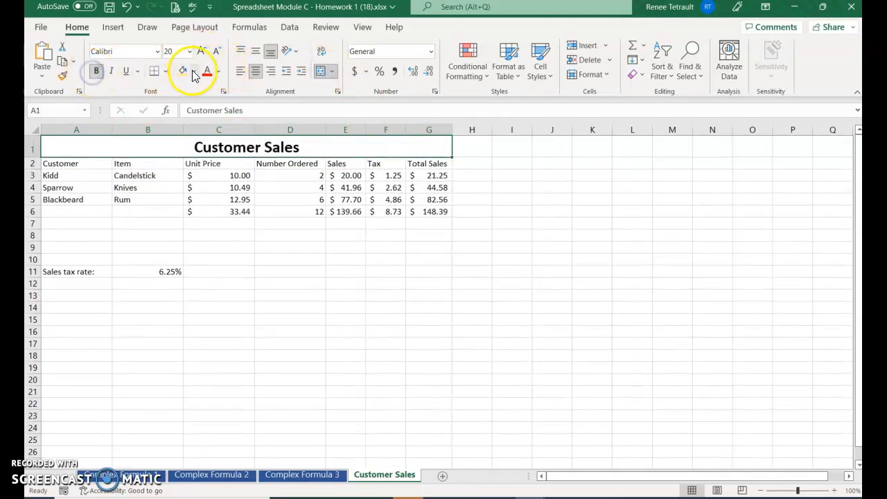
{"action": "left_click", "coordinate": [194, 70]}
{"action": "left_click", "coordinate": [270, 130]}
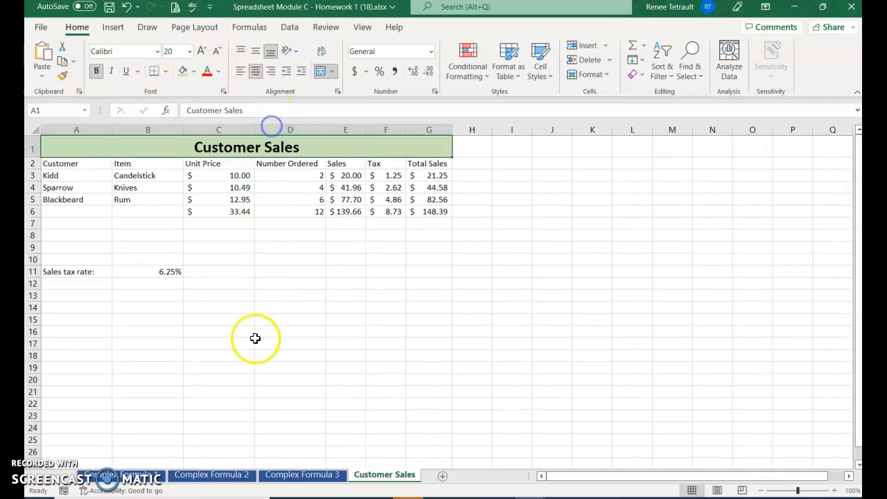
Center the column headings in A2:G2 and format them as 12-point bold with a light orange fill.
{"action": "left_click_drag", "start_coordinate": [91, 165], "coordinate": [411, 163]}
{"action": "left_click", "coordinate": [255, 70]}
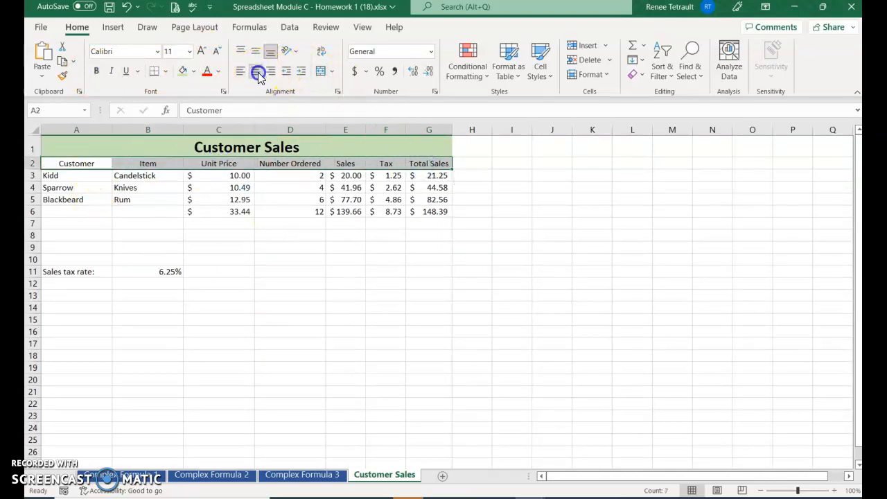
{"action": "left_click", "coordinate": [199, 52]}
{"action": "left_click", "coordinate": [96, 71]}
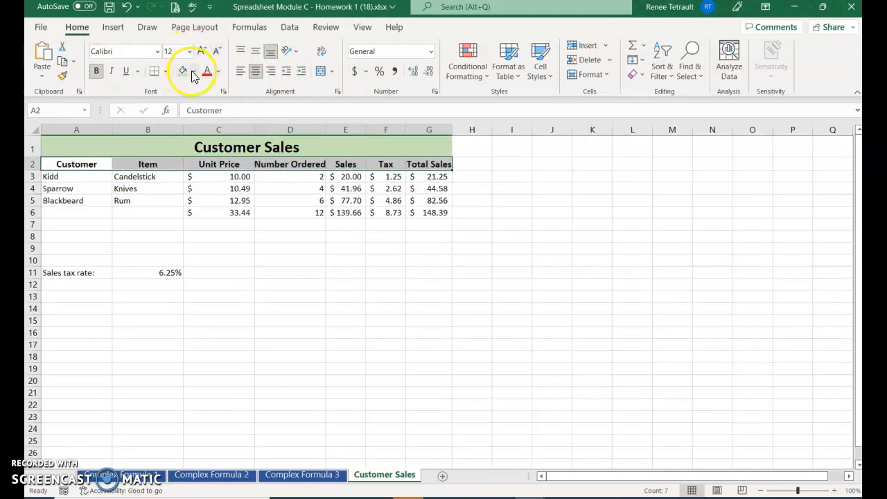
{"action": "left_click", "coordinate": [193, 72]}
{"action": "left_click", "coordinate": [232, 114]}
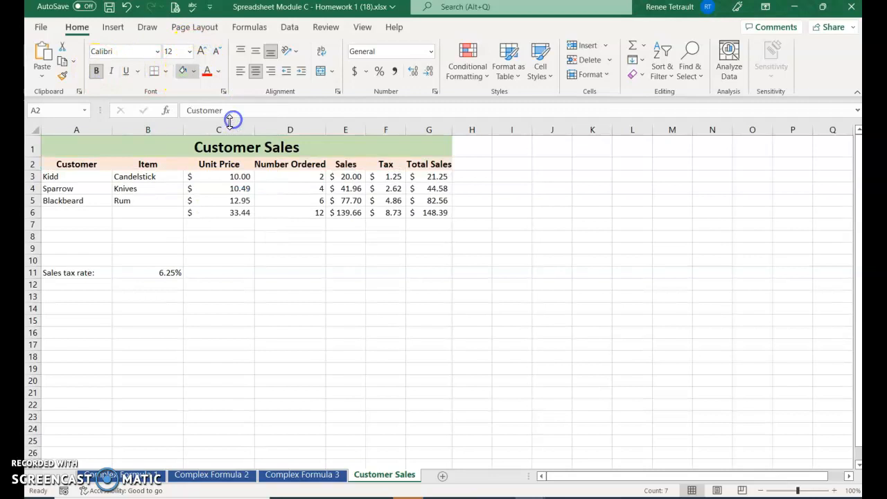
{"action": "left_click", "coordinate": [265, 272]}
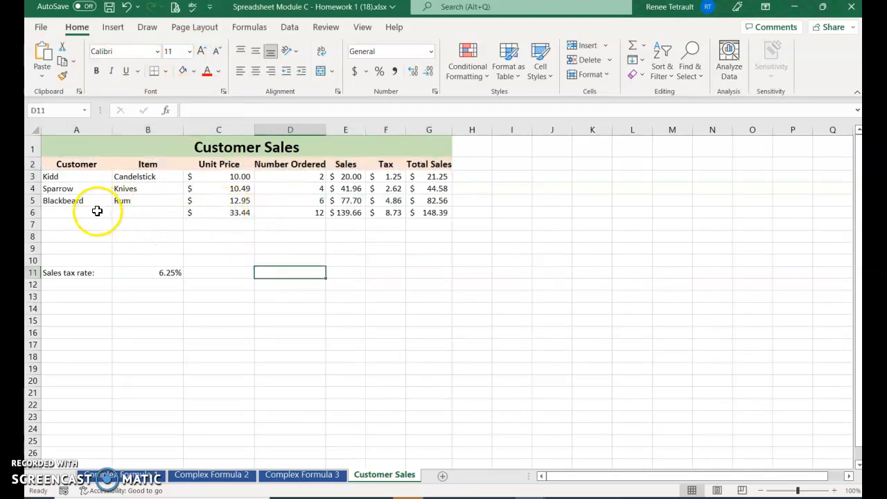
Apply the Total cell style to the totals row A6:G6.
{"action": "left_click_drag", "start_coordinate": [91, 213], "coordinate": [428, 212]}
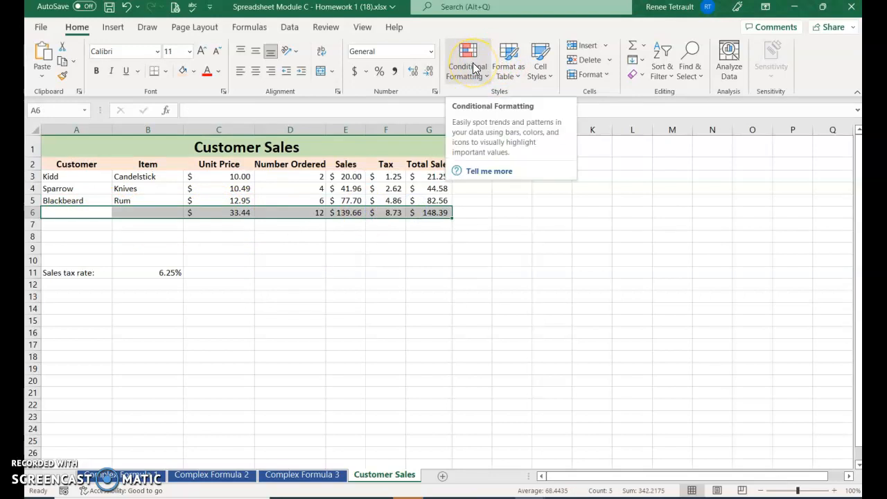
{"action": "left_click", "coordinate": [534, 70]}
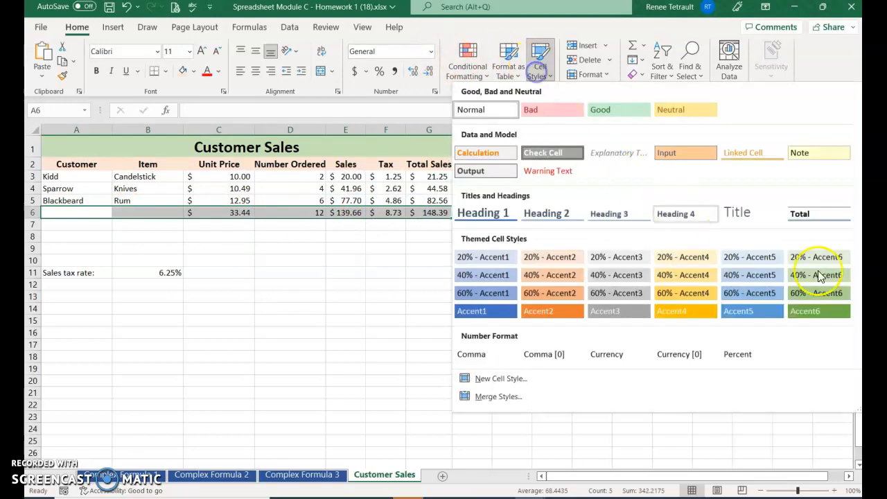
{"action": "left_click", "coordinate": [819, 212]}
{"action": "left_click", "coordinate": [449, 274]}
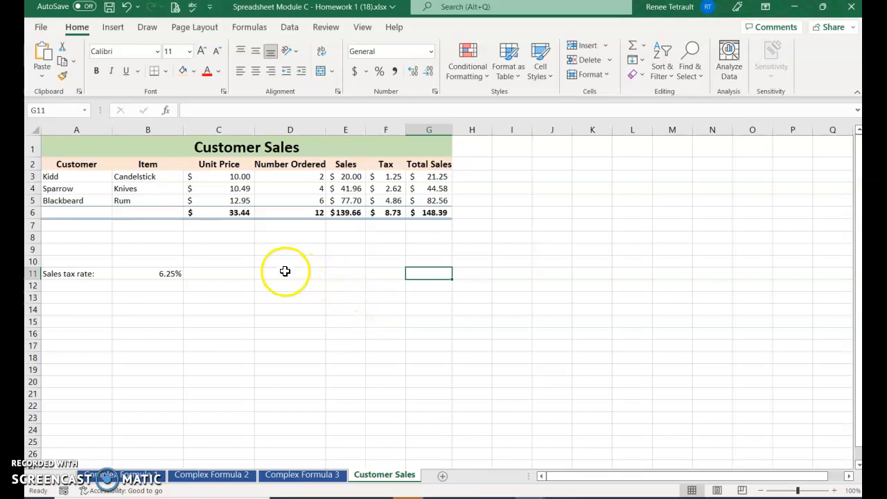
{"action": "left_click", "coordinate": [239, 215]}
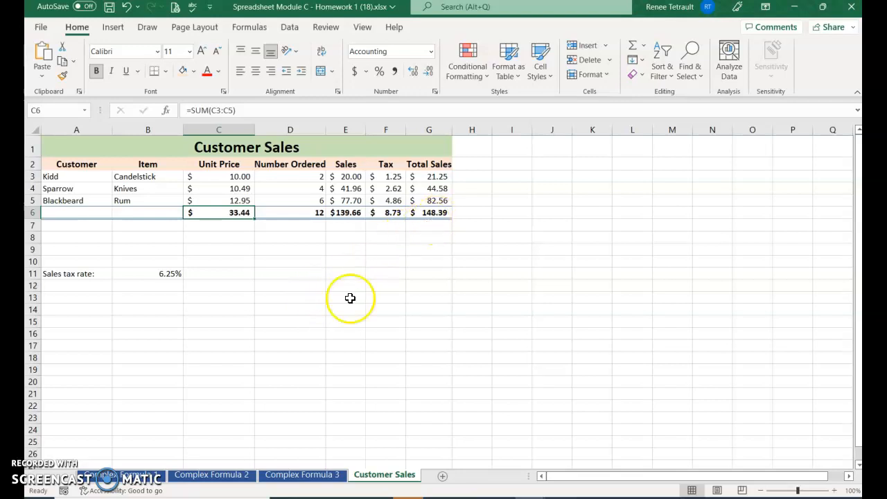
Review the Complex Formula 1, 2 and 3 sheets, and return to the Customer Sales sheet.
{"action": "left_click", "coordinate": [139, 474]}
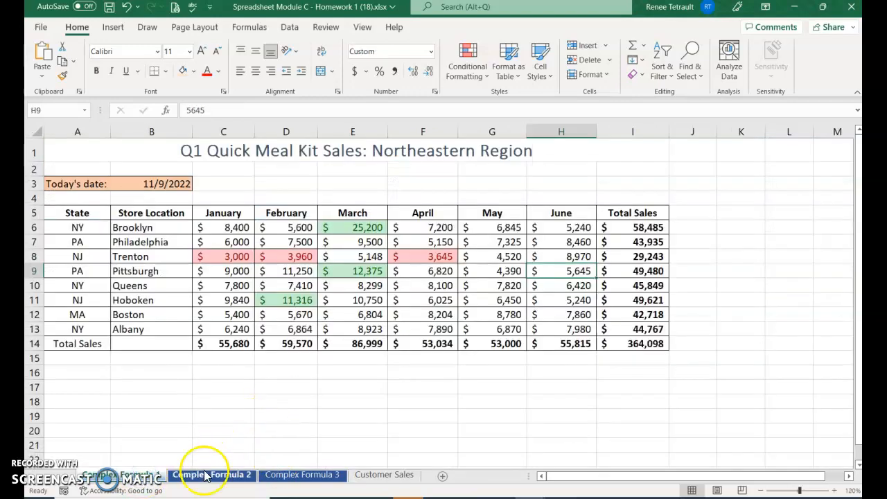
{"action": "left_click", "coordinate": [207, 477]}
{"action": "left_click", "coordinate": [295, 475]}
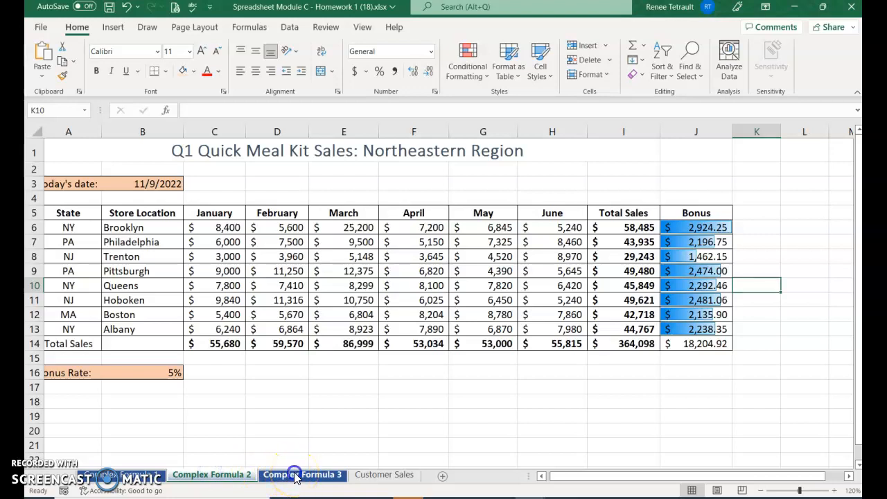
{"action": "left_click", "coordinate": [395, 476]}
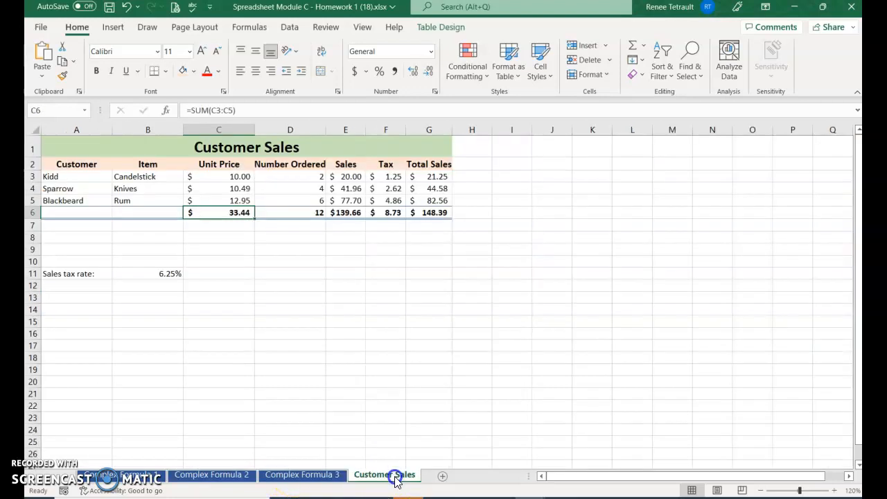